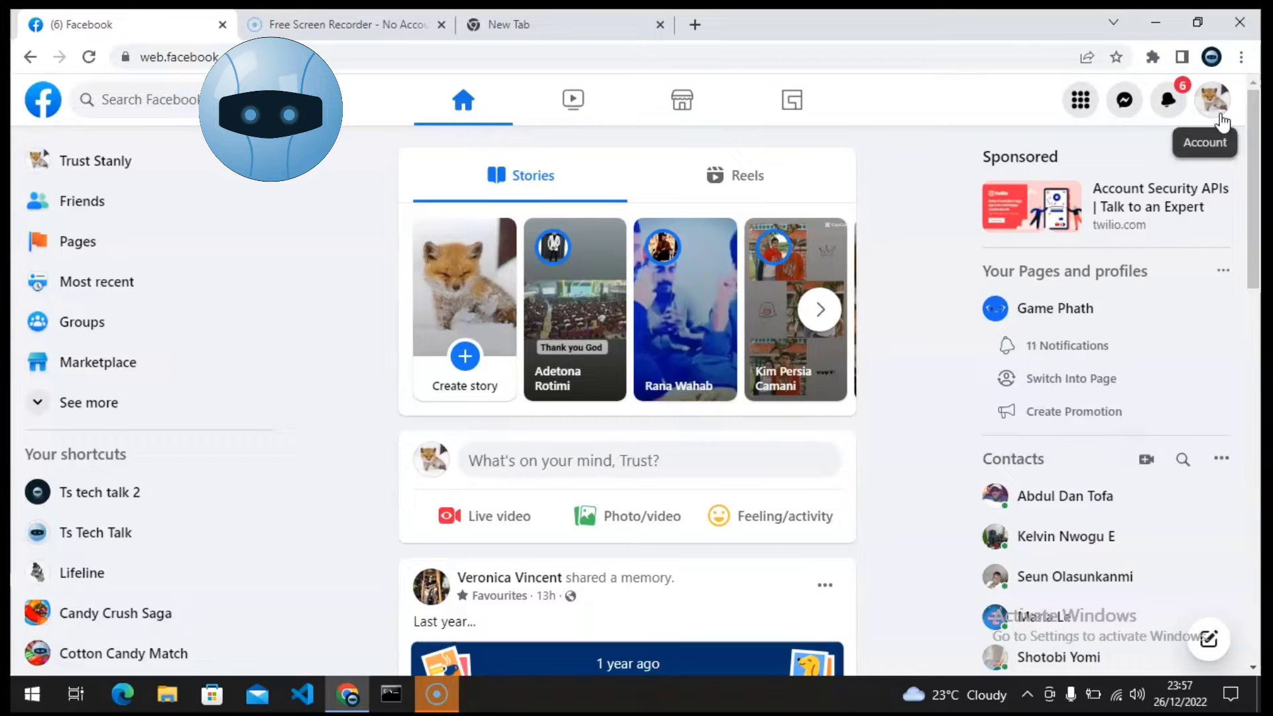
Switch the account to the Ts tech talk 2 page from the See all profiles list
left_click(1216, 100)
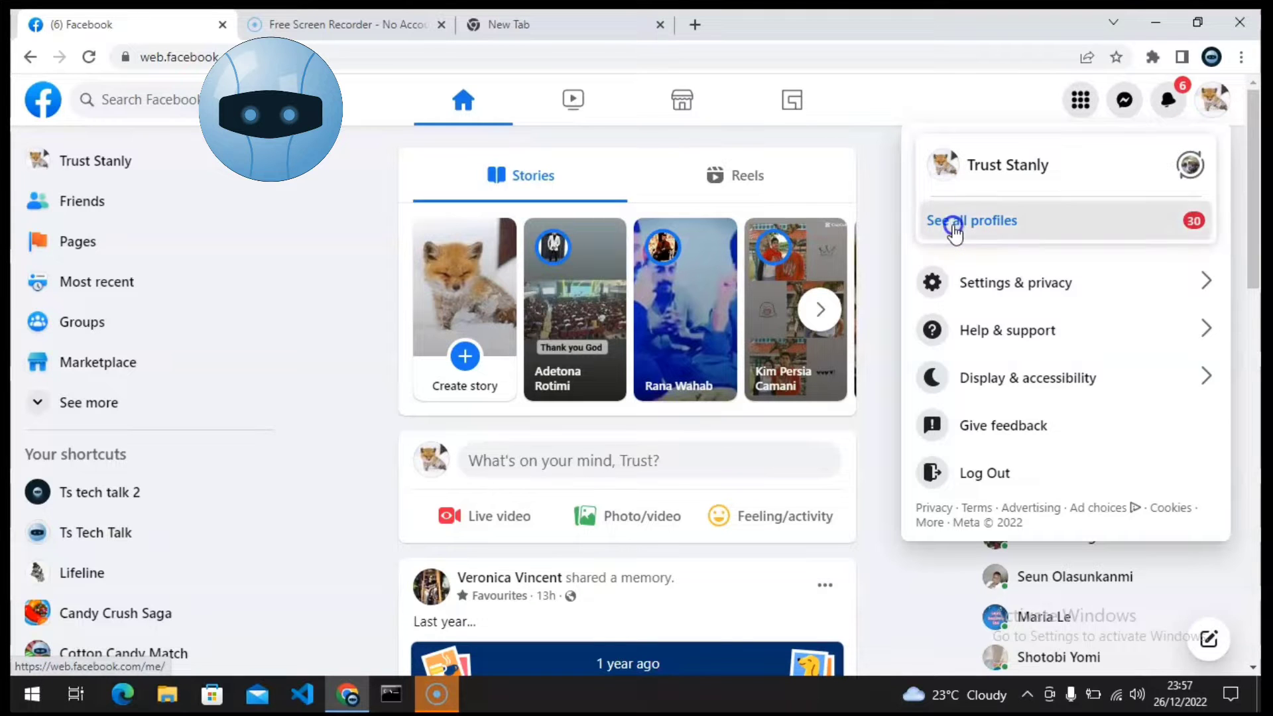
left_click(955, 227)
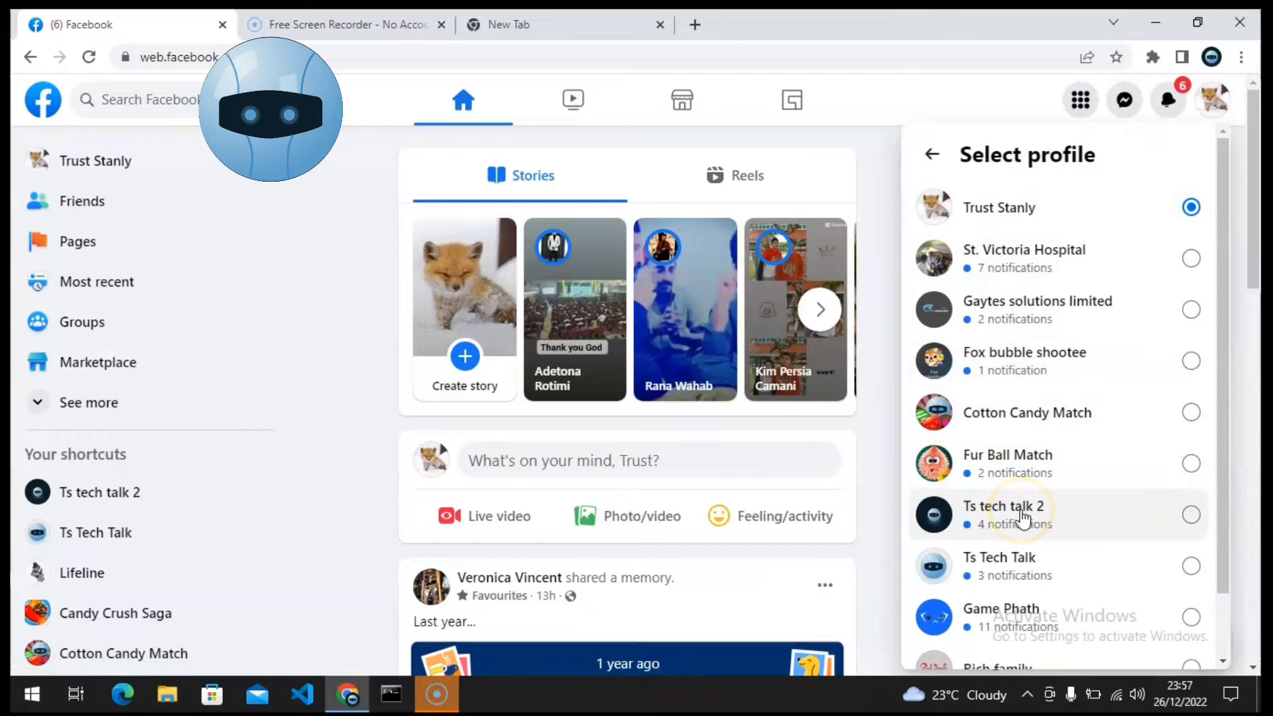
left_click(1023, 515)
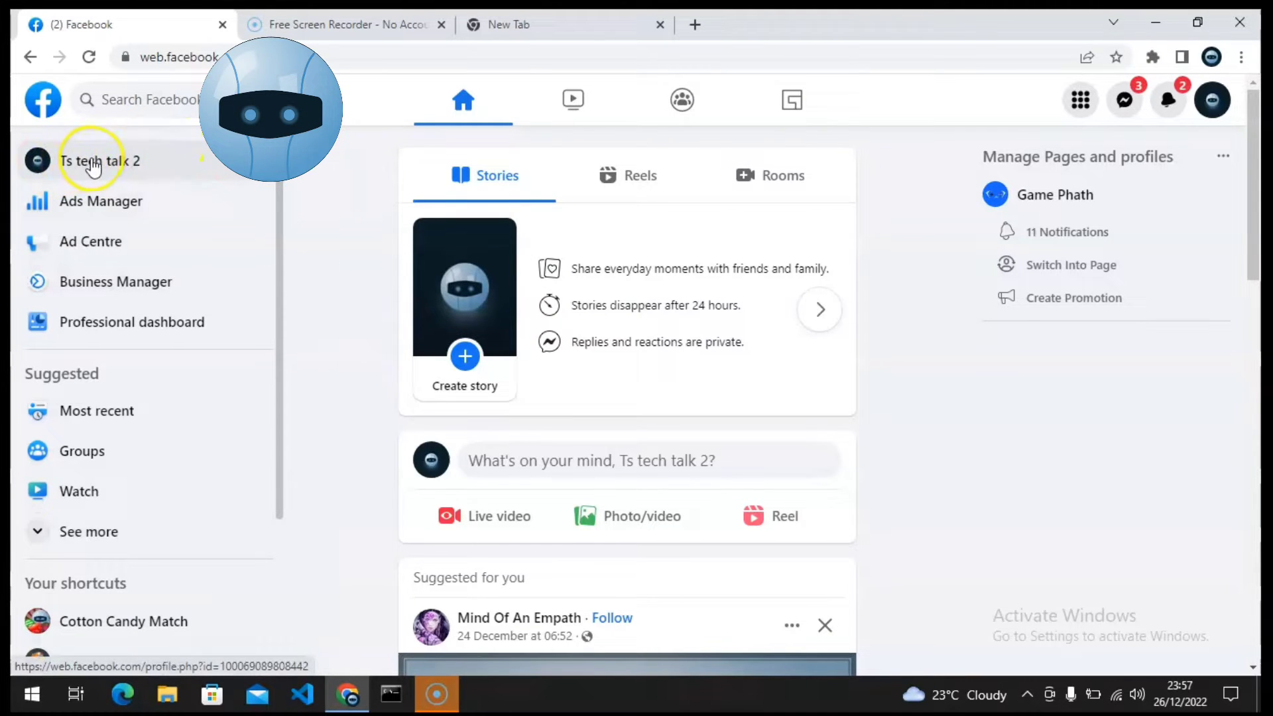
Open the Ts tech talk 2 page from the sidebar and bring up its Edit Page panel
left_click(91, 161)
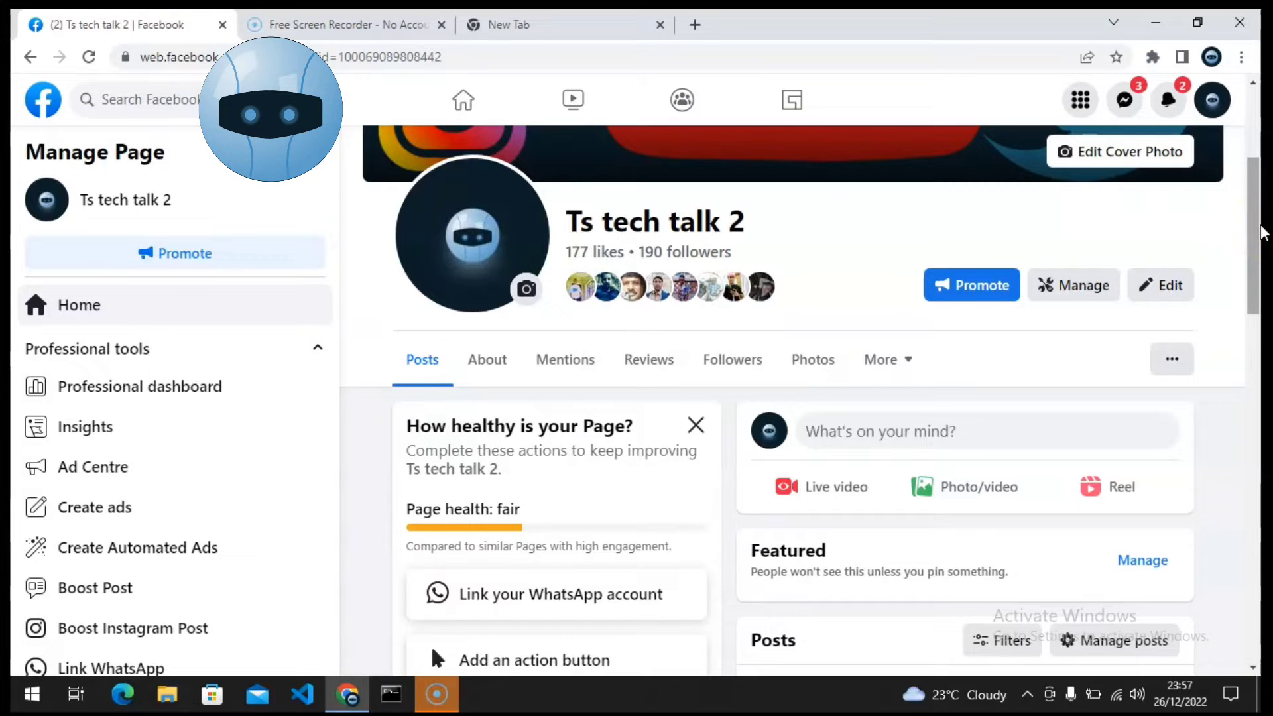
scroll(1262, 230, "down", 1)
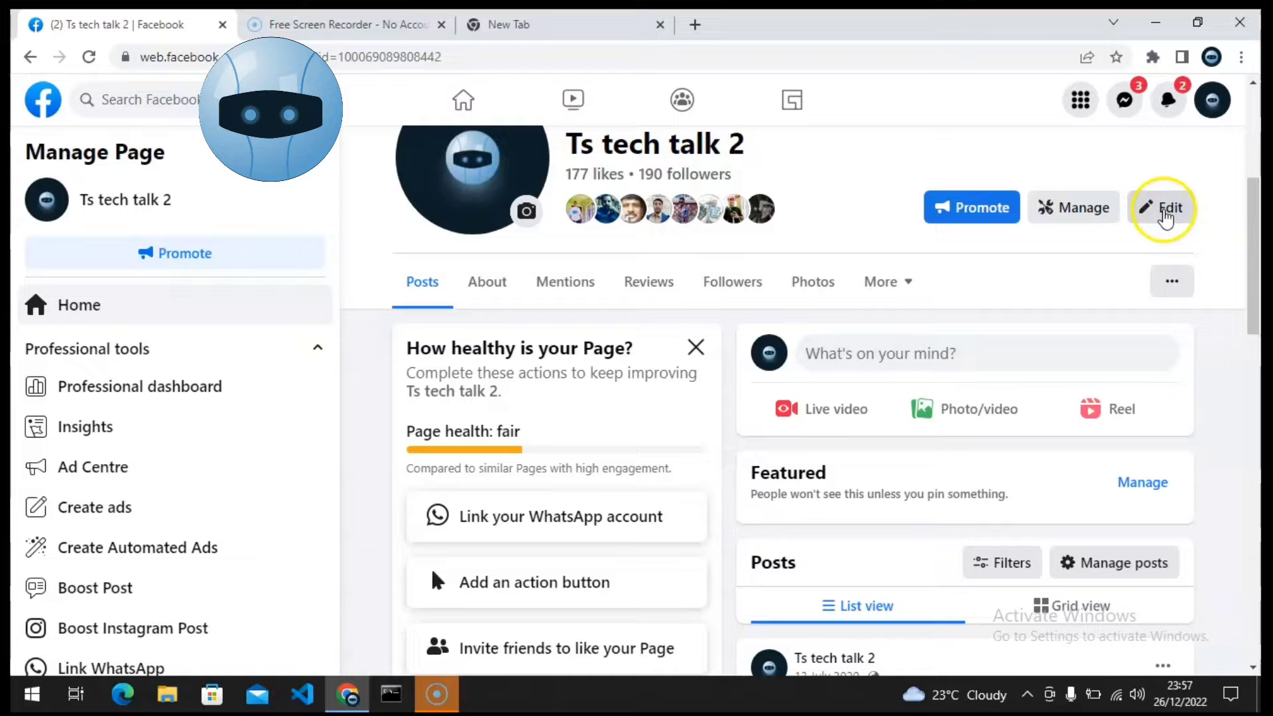
left_click(1166, 211)
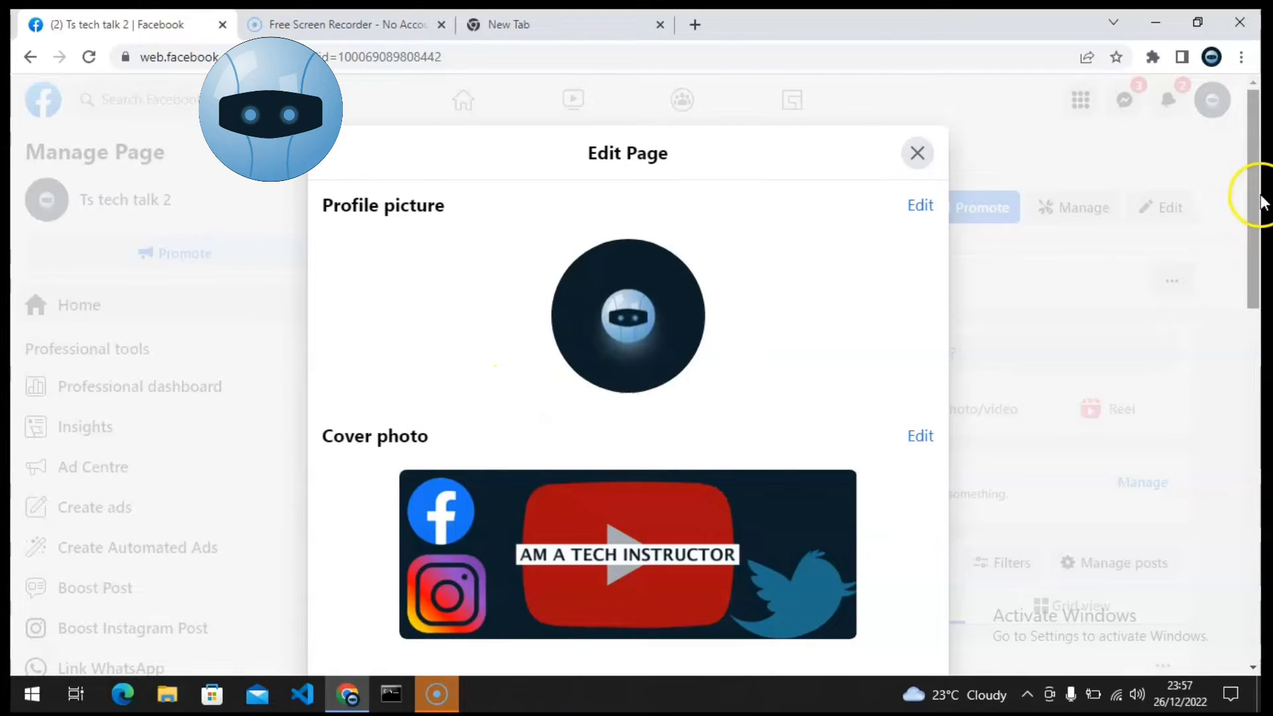
left_click_drag(1261, 200, 1257, 557)
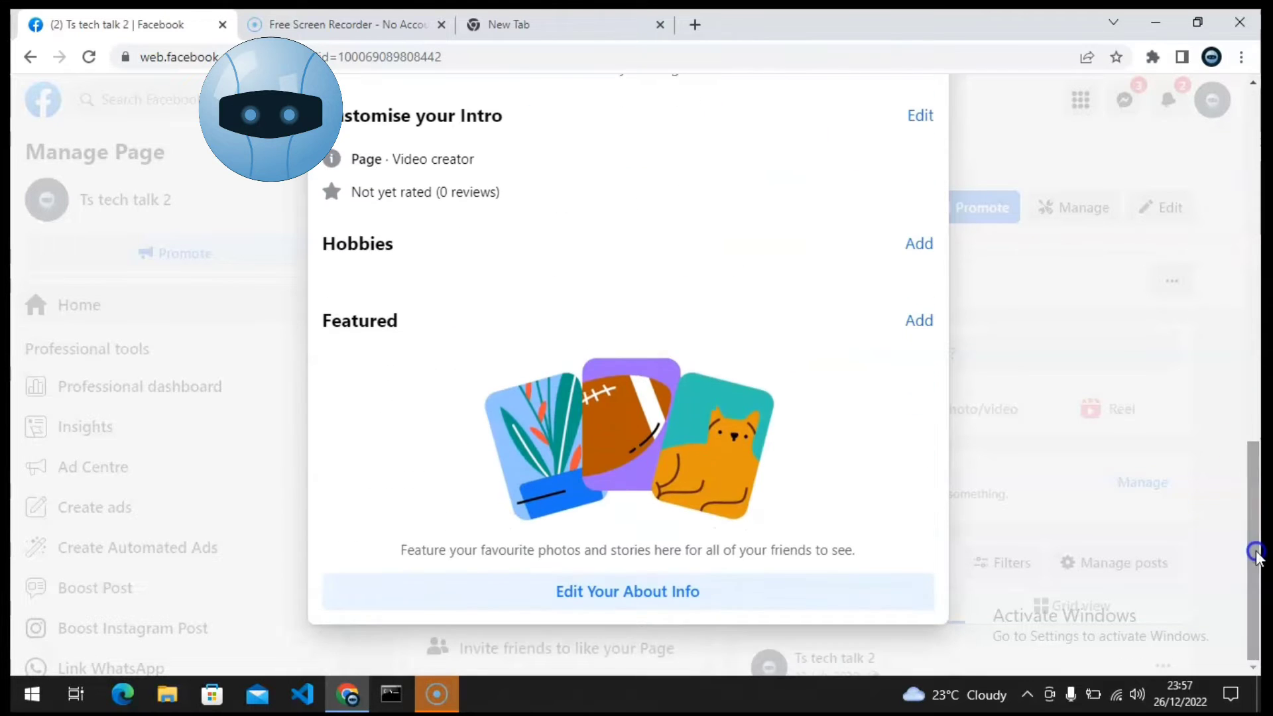
Open the page's About information
left_click(596, 597)
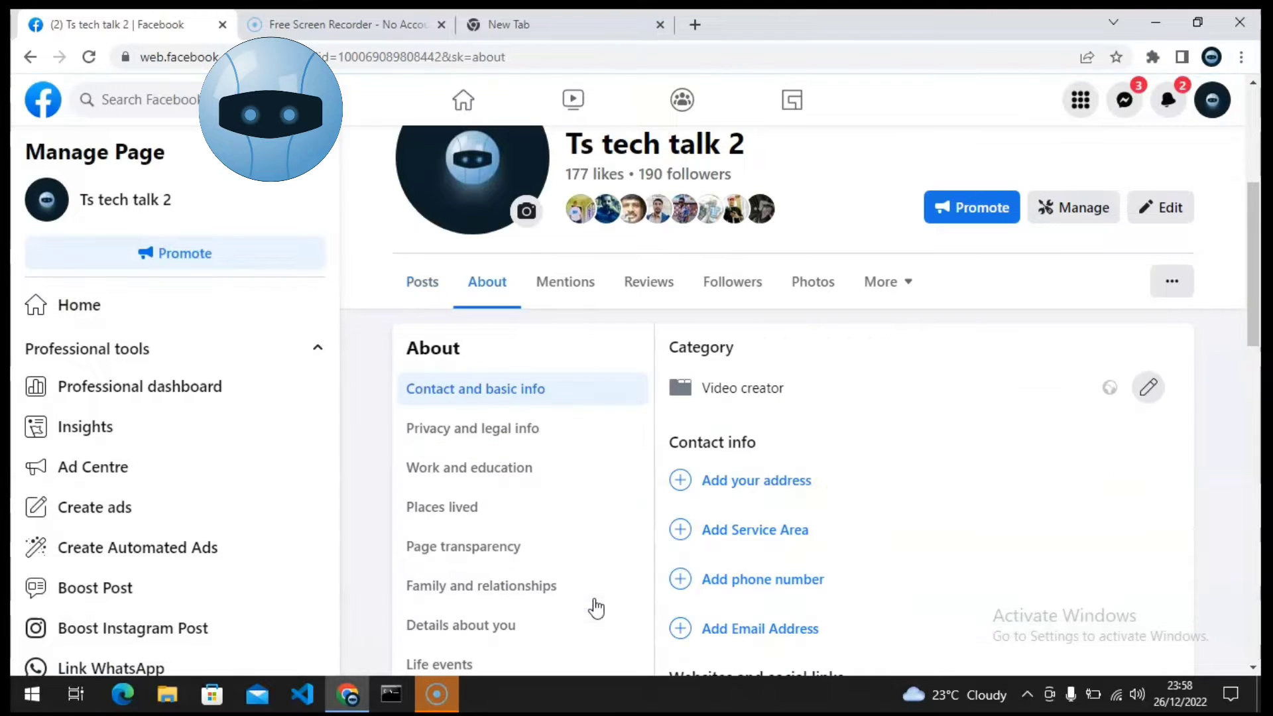
key("super+Tab")
left_click(1170, 341)
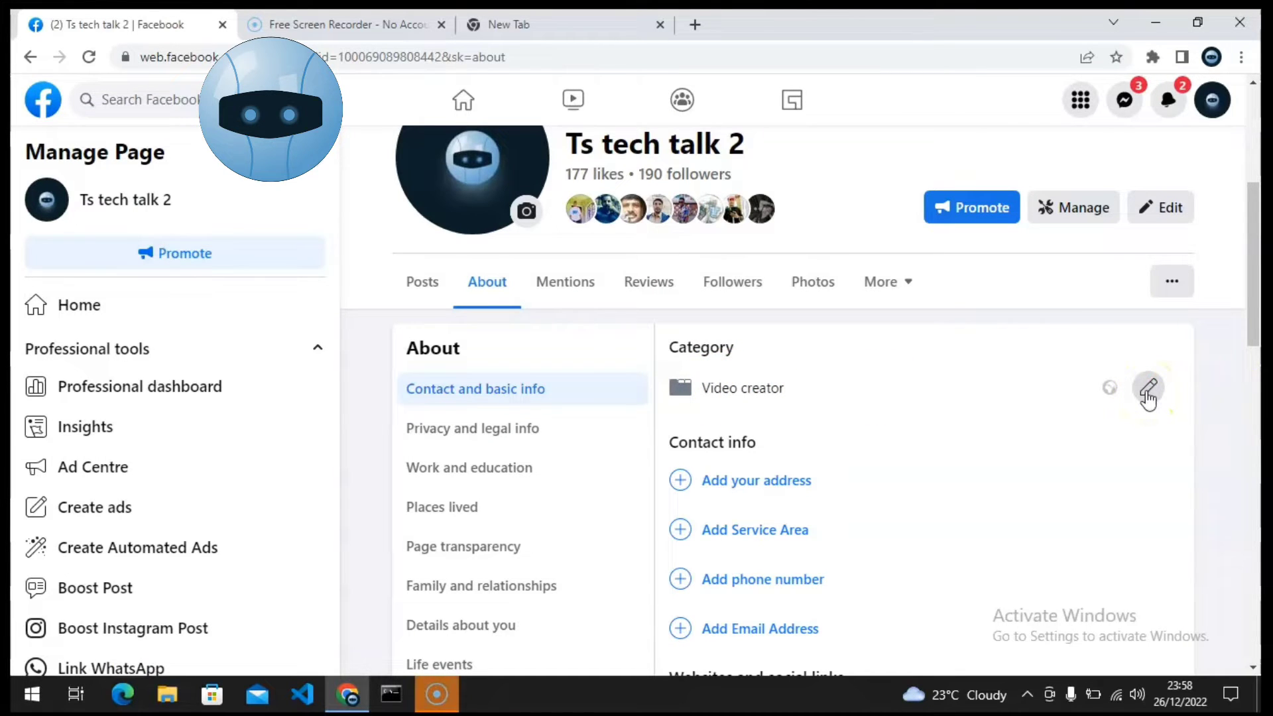
Delete 'Video creator' from the page's Category field
left_click(1149, 390)
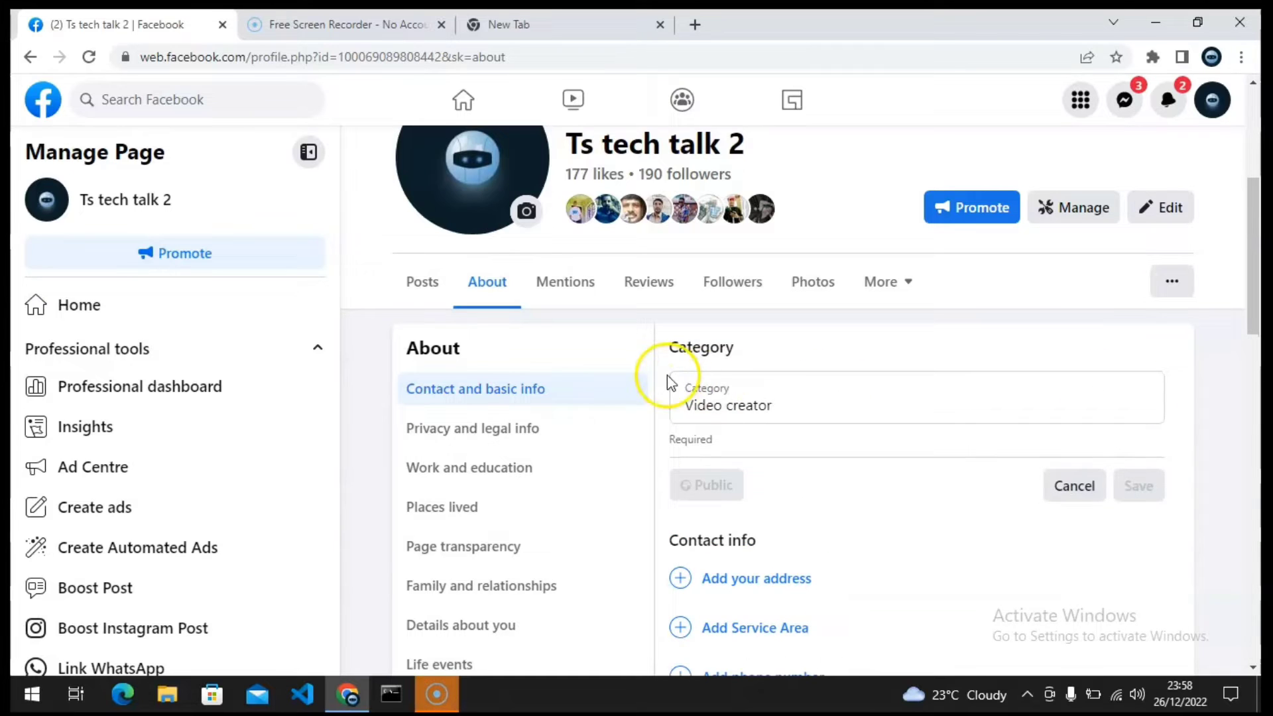
left_click(756, 403)
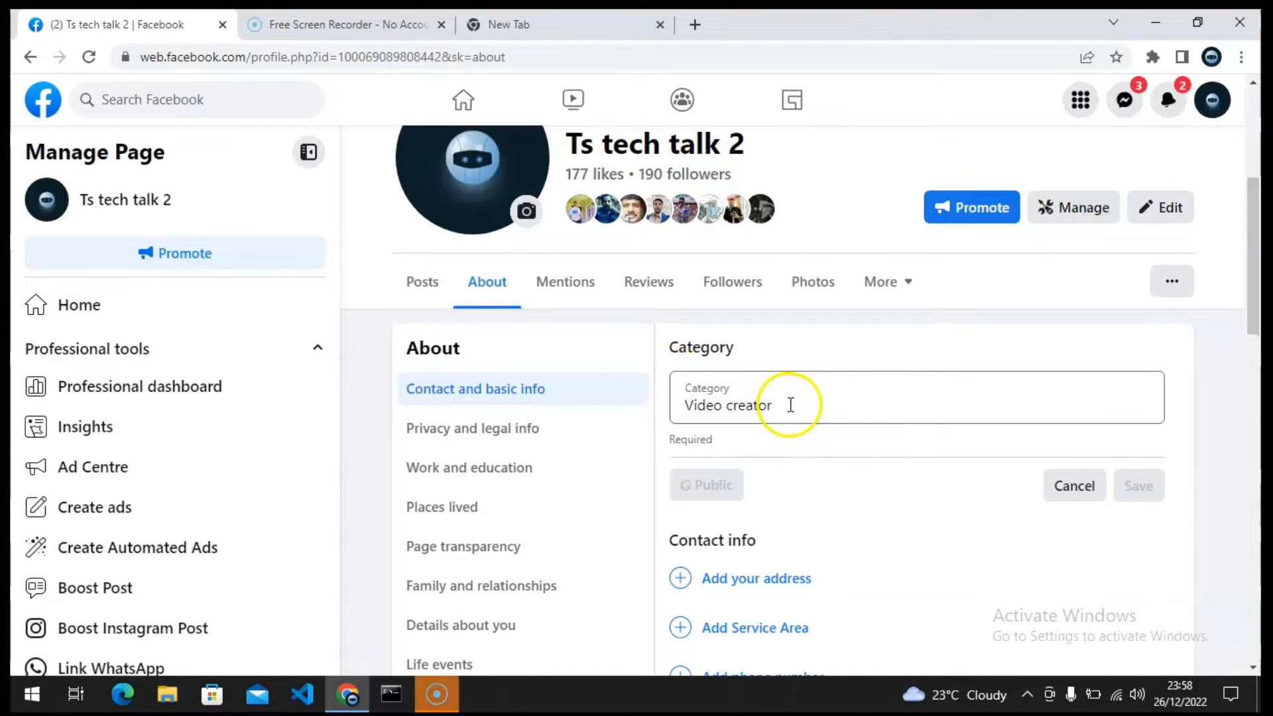
double_click(791, 403)
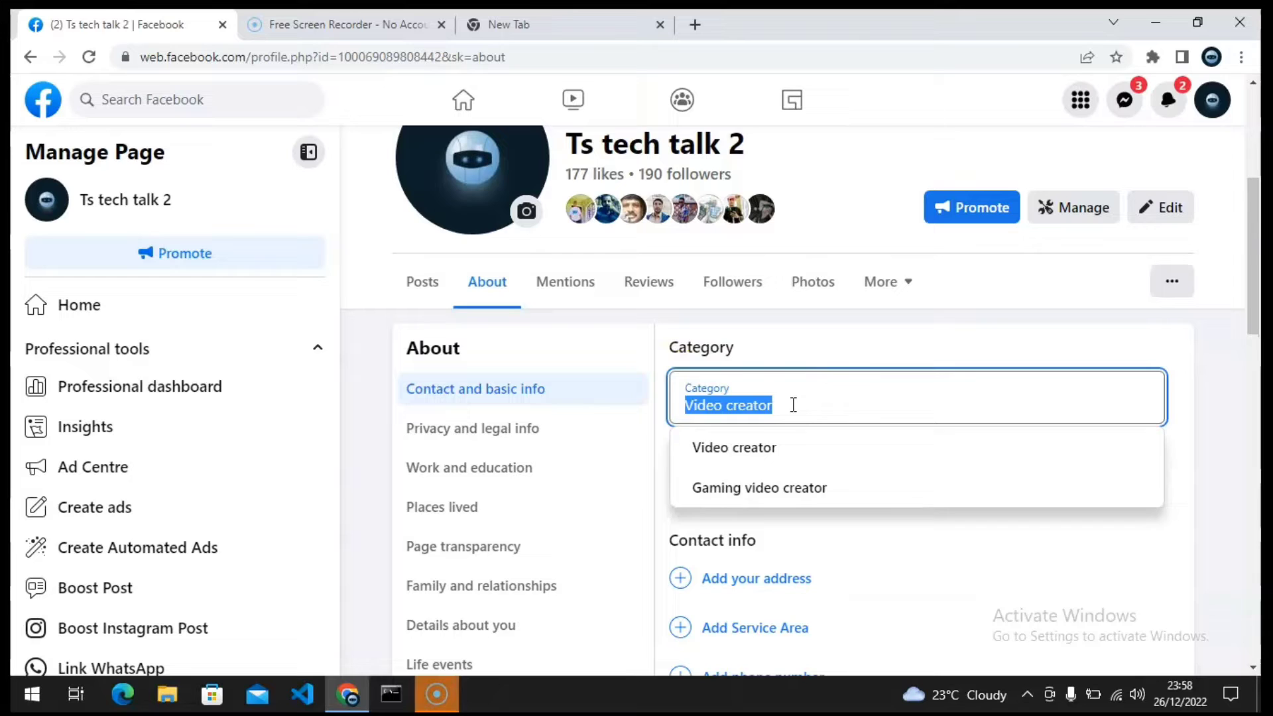
key("BackSpace")
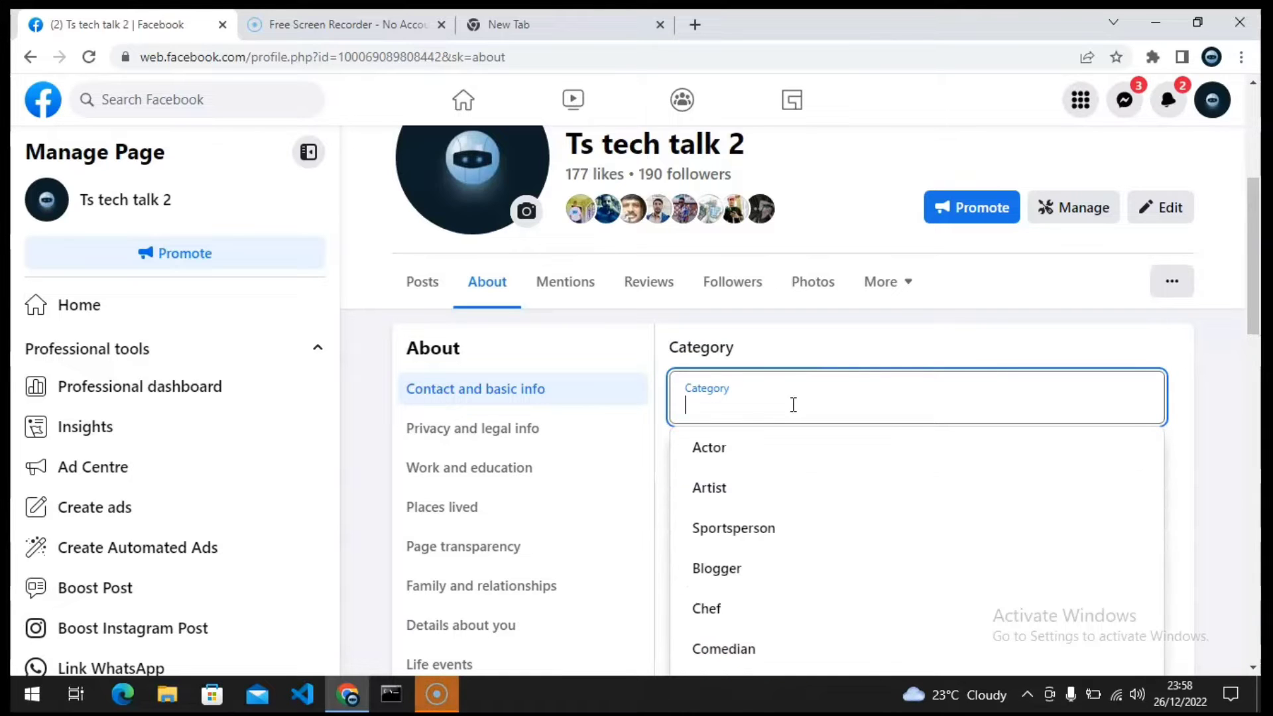
left_click_drag(1262, 293, 1261, 339)
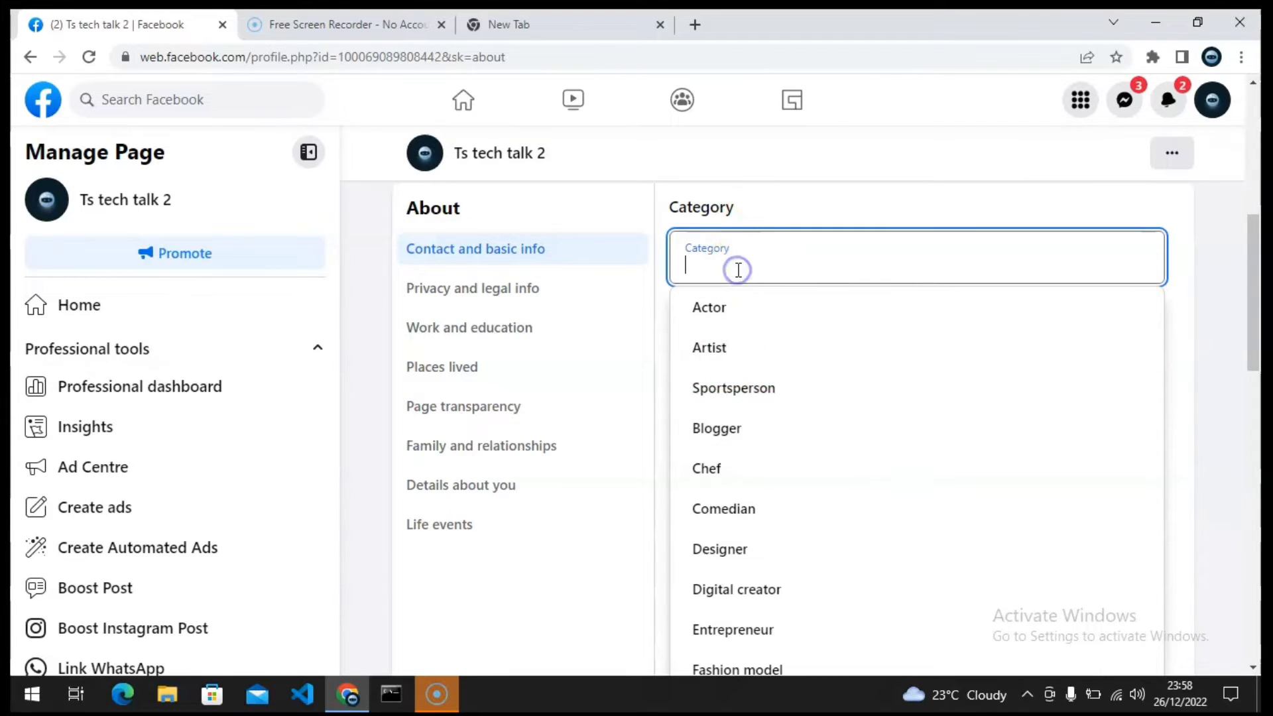
Replace the Category entry with Digital creator from the suggestion list
left_click(738, 268)
type("en")
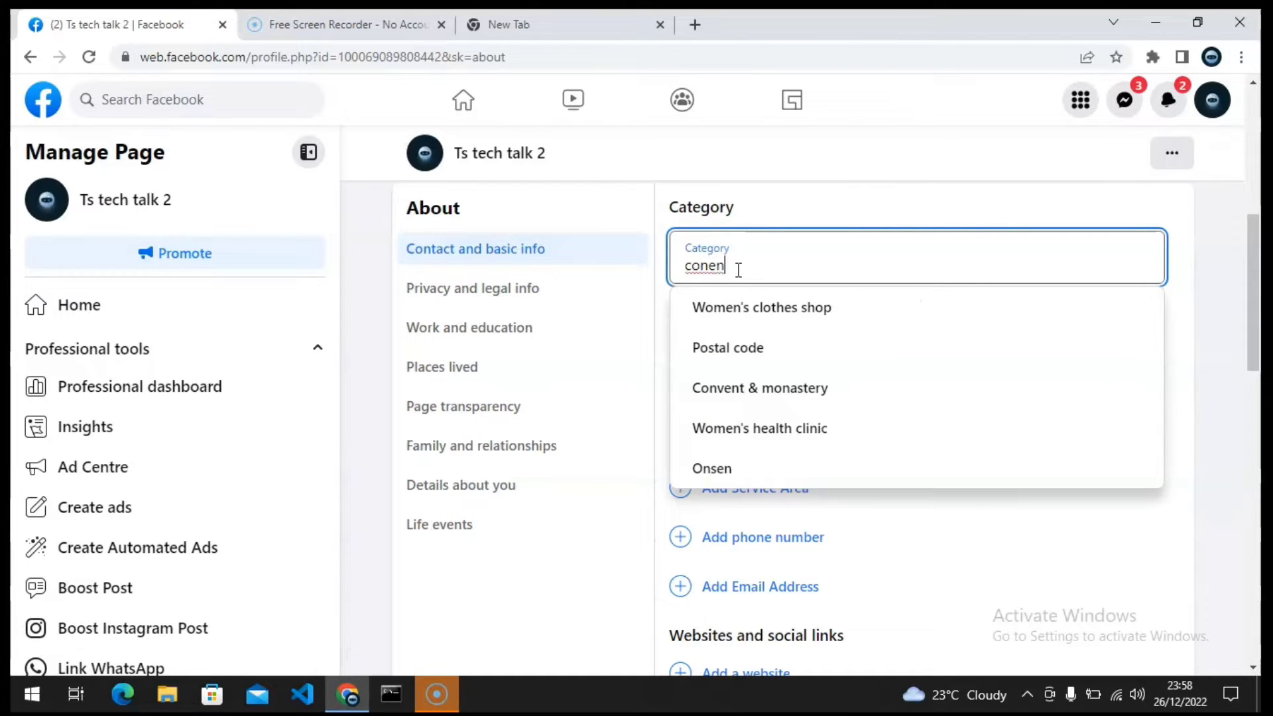
double_click(738, 269)
type("v")
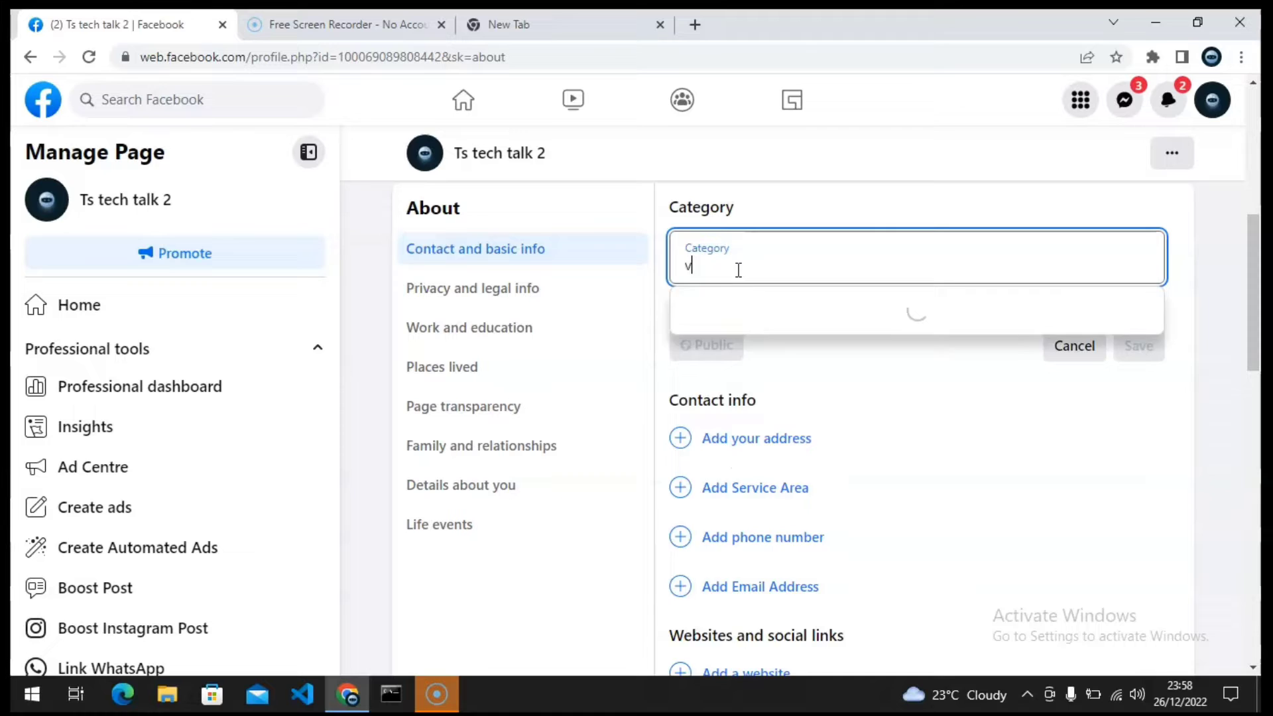
type("ide")
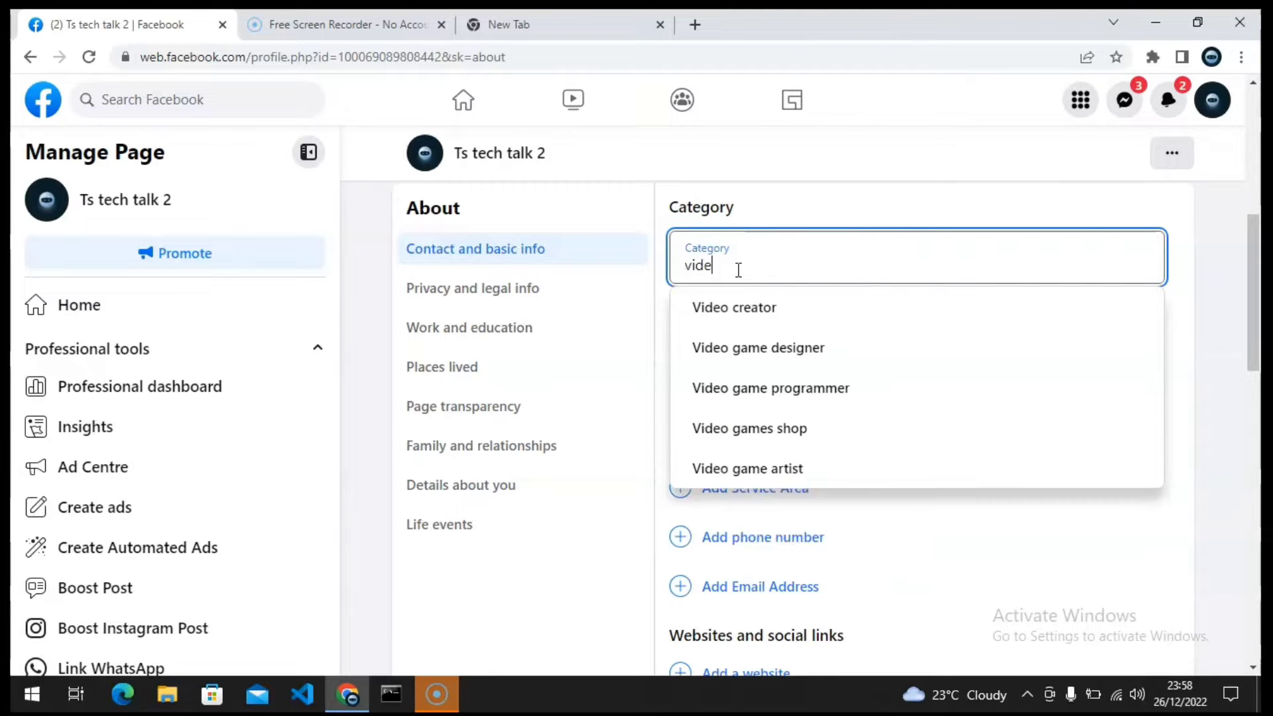
type("o")
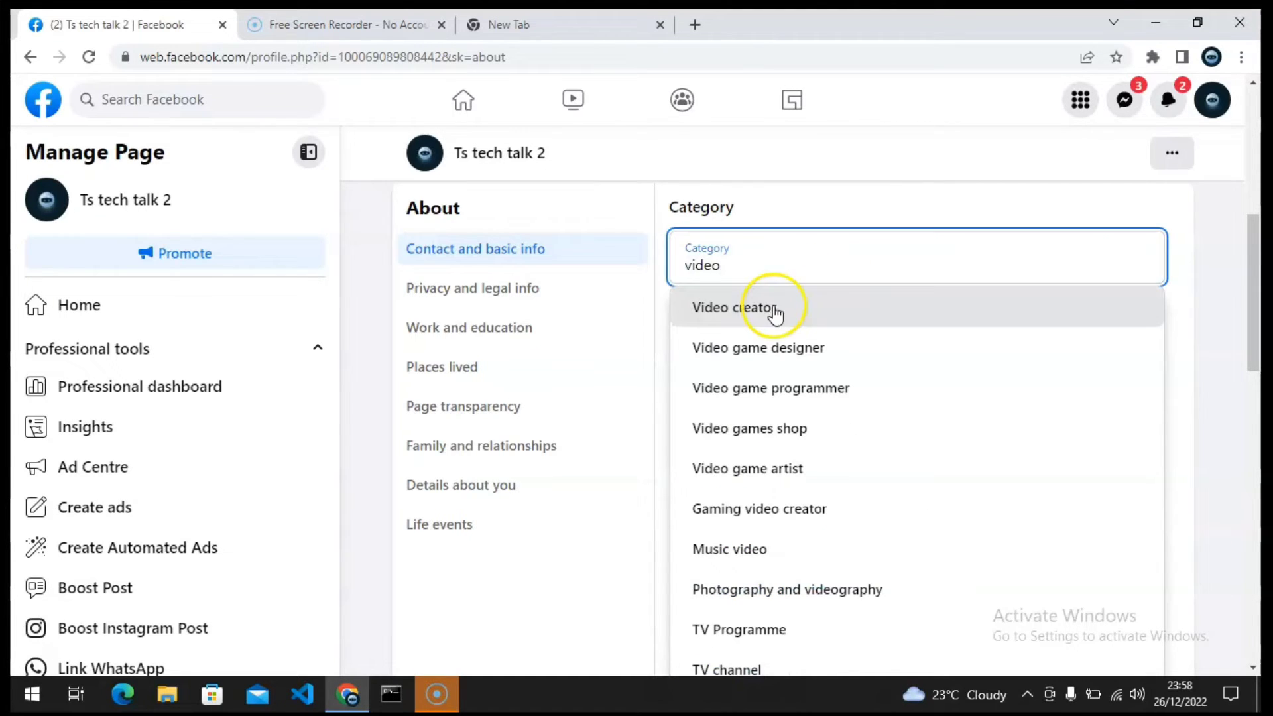
left_click(759, 308)
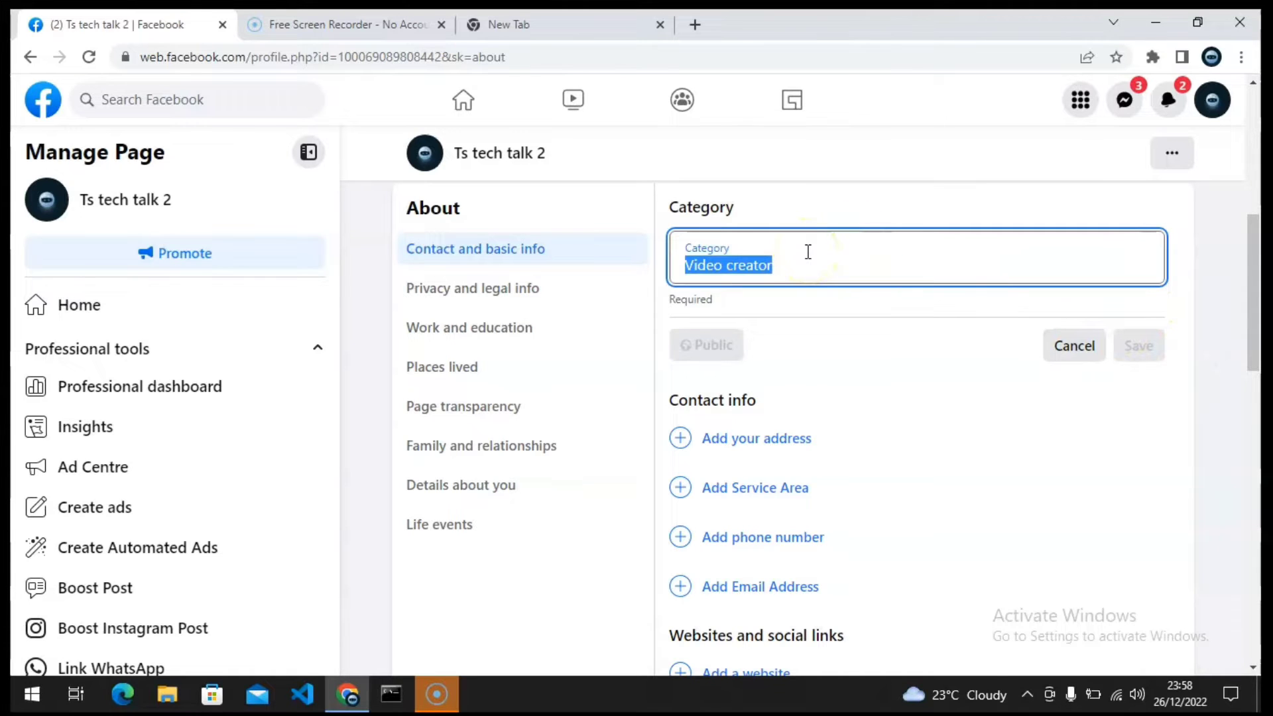
key("BackSpace")
type("rea")
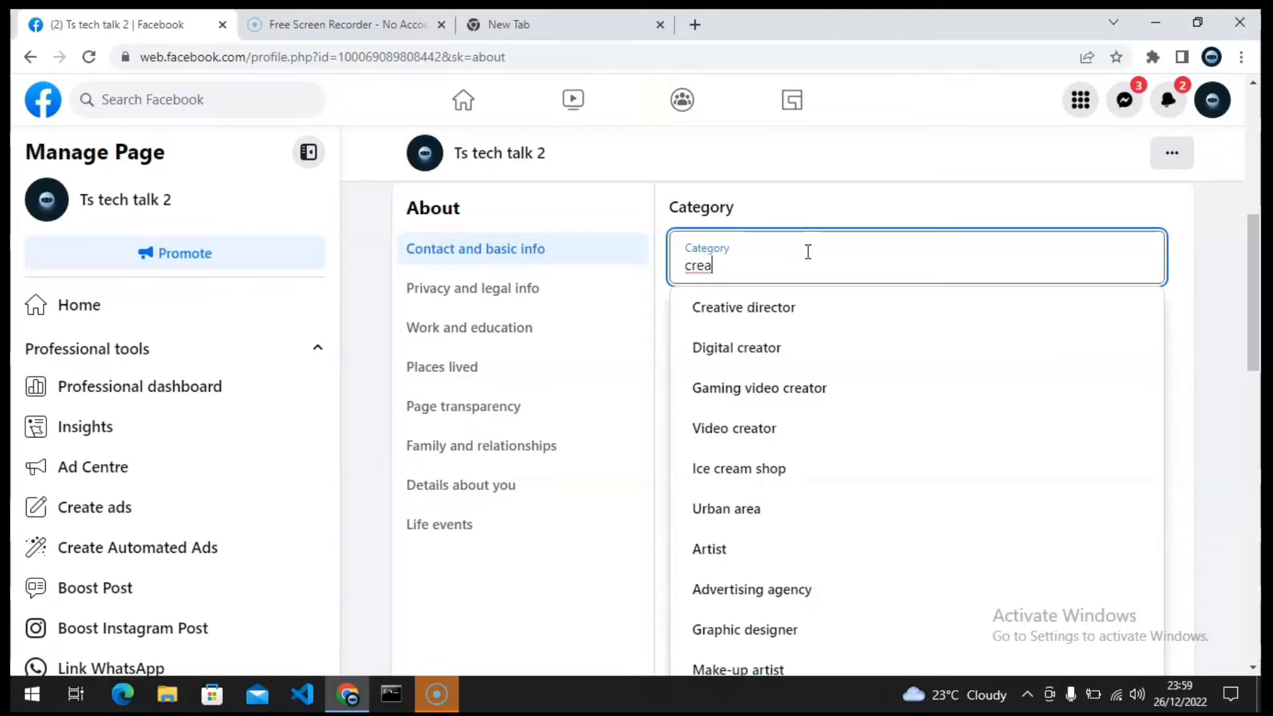
type("tor")
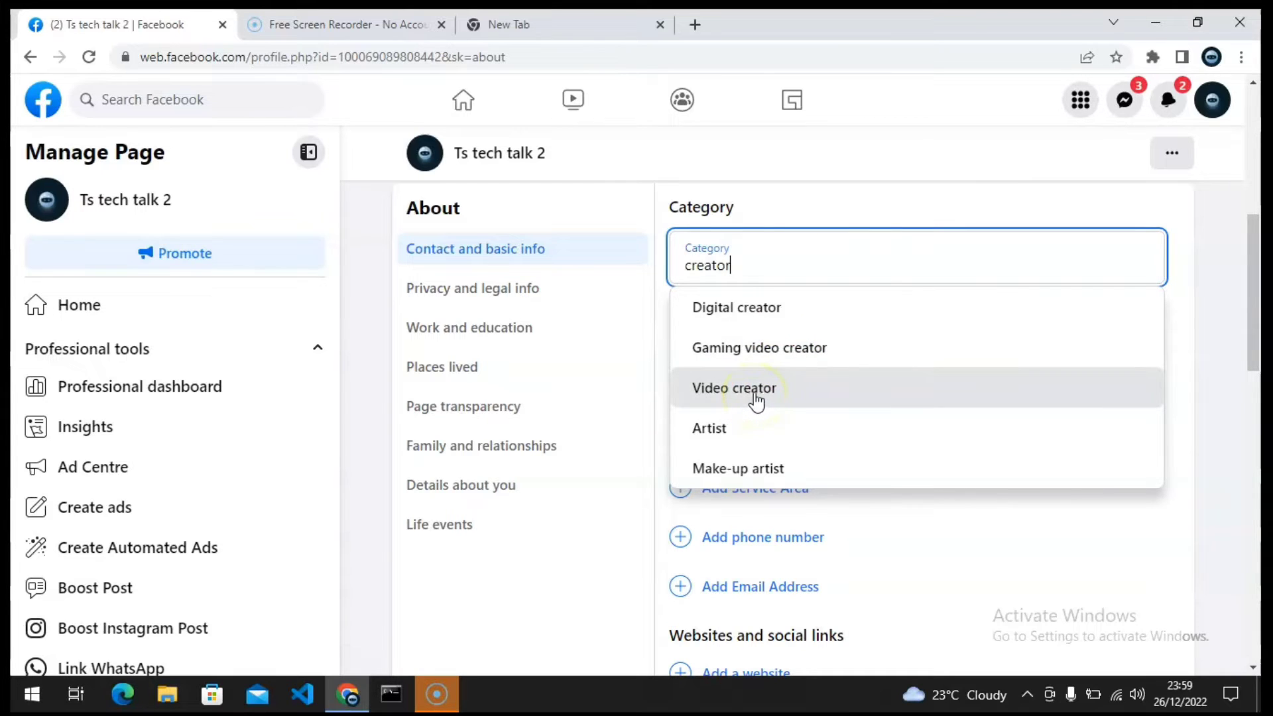
left_click(779, 316)
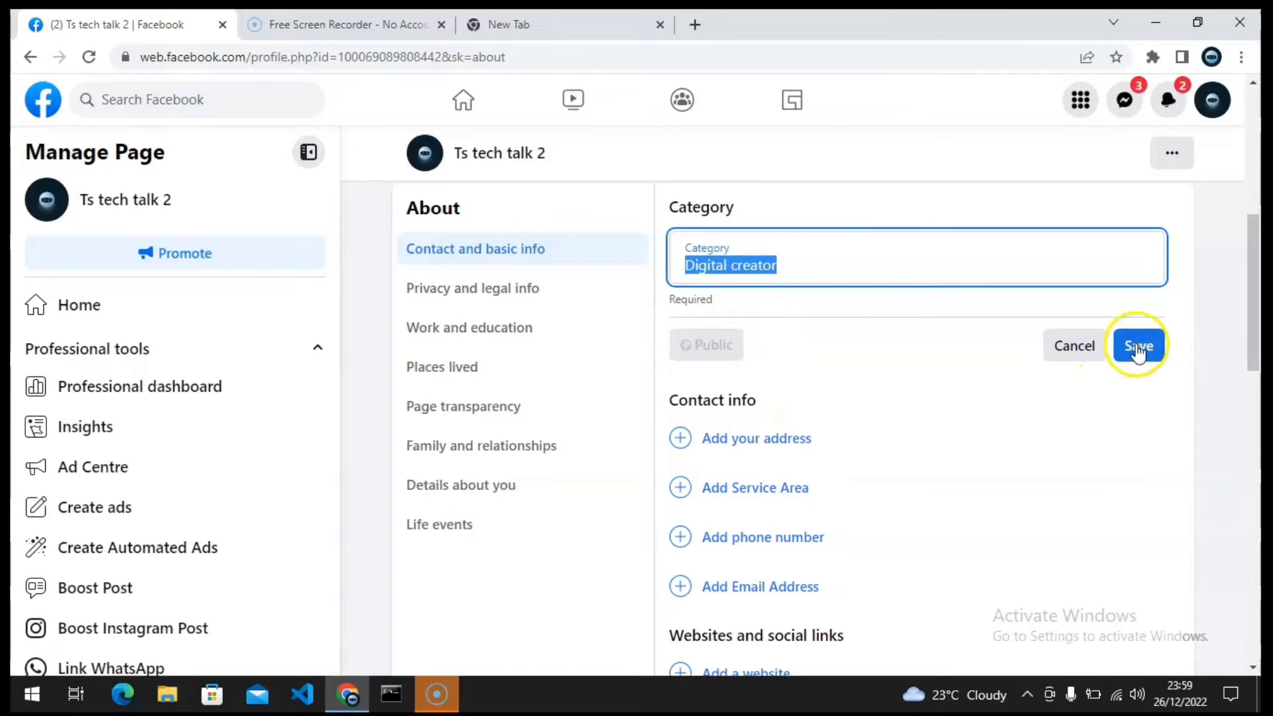
Save the Category field edit so Digital creator is kept
left_click(1139, 347)
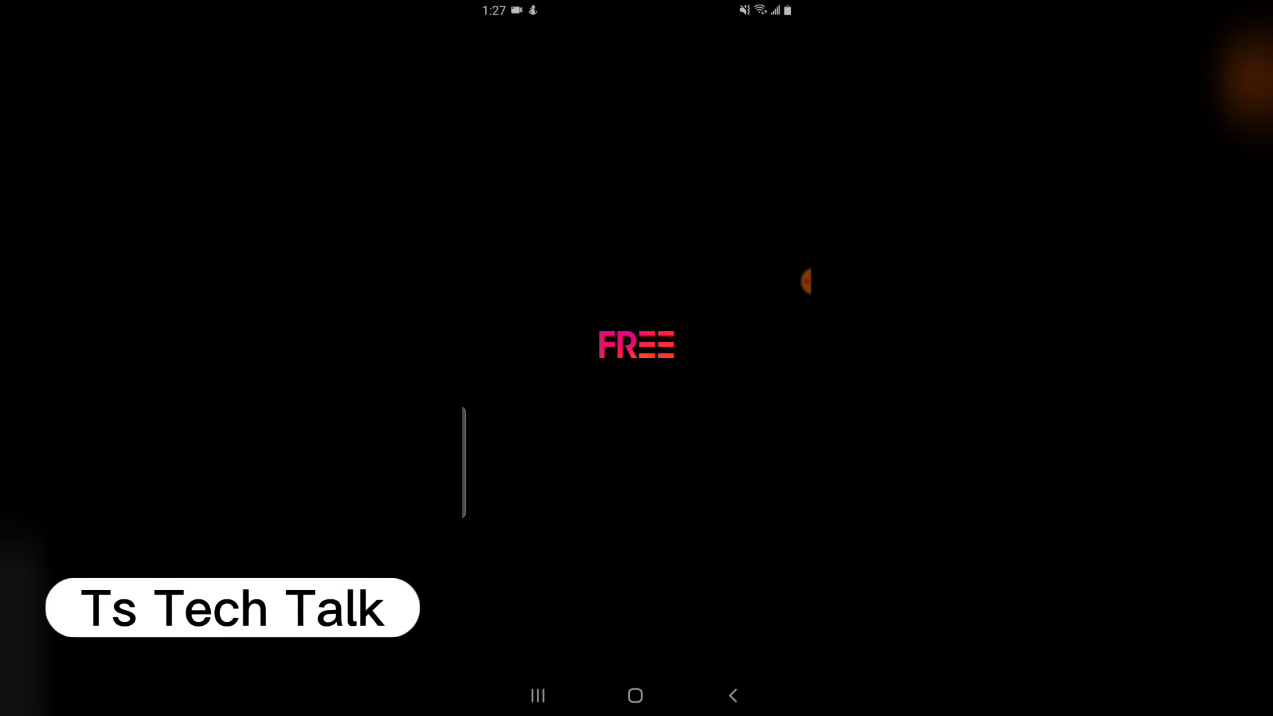
left_click(635, 697)
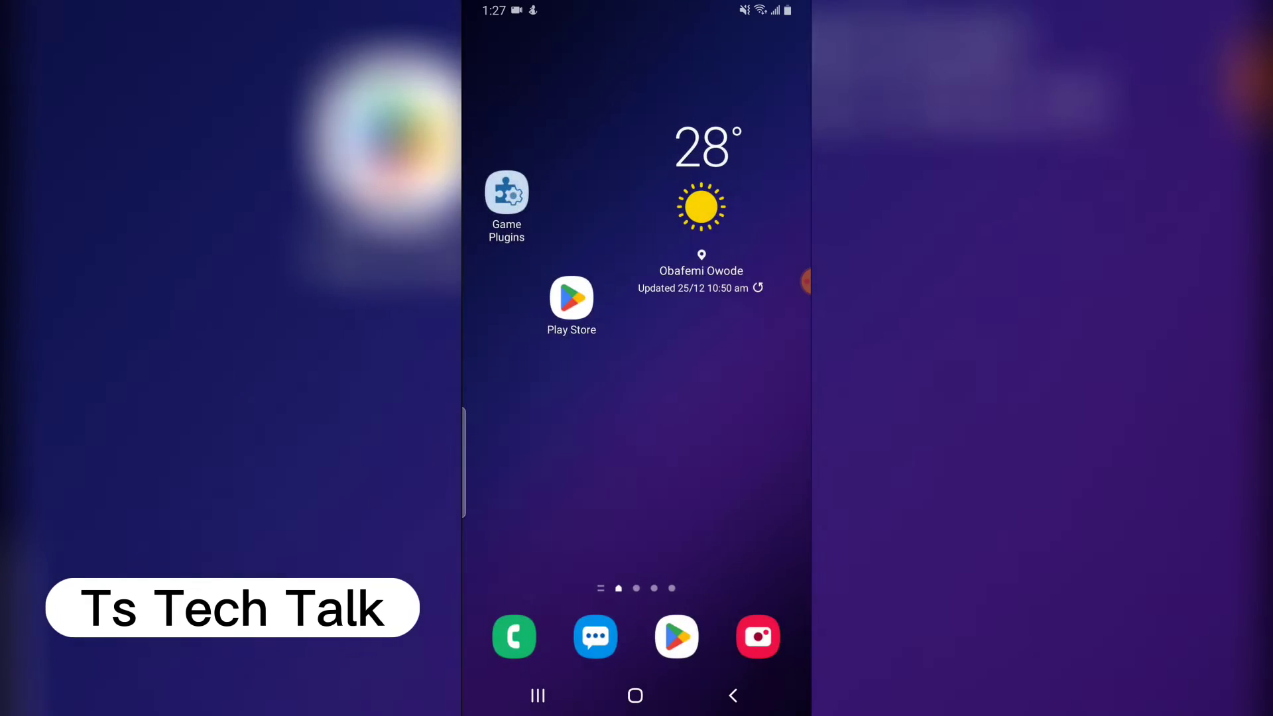
left_click_drag(637, 497, 638, 249)
left_click(636, 301)
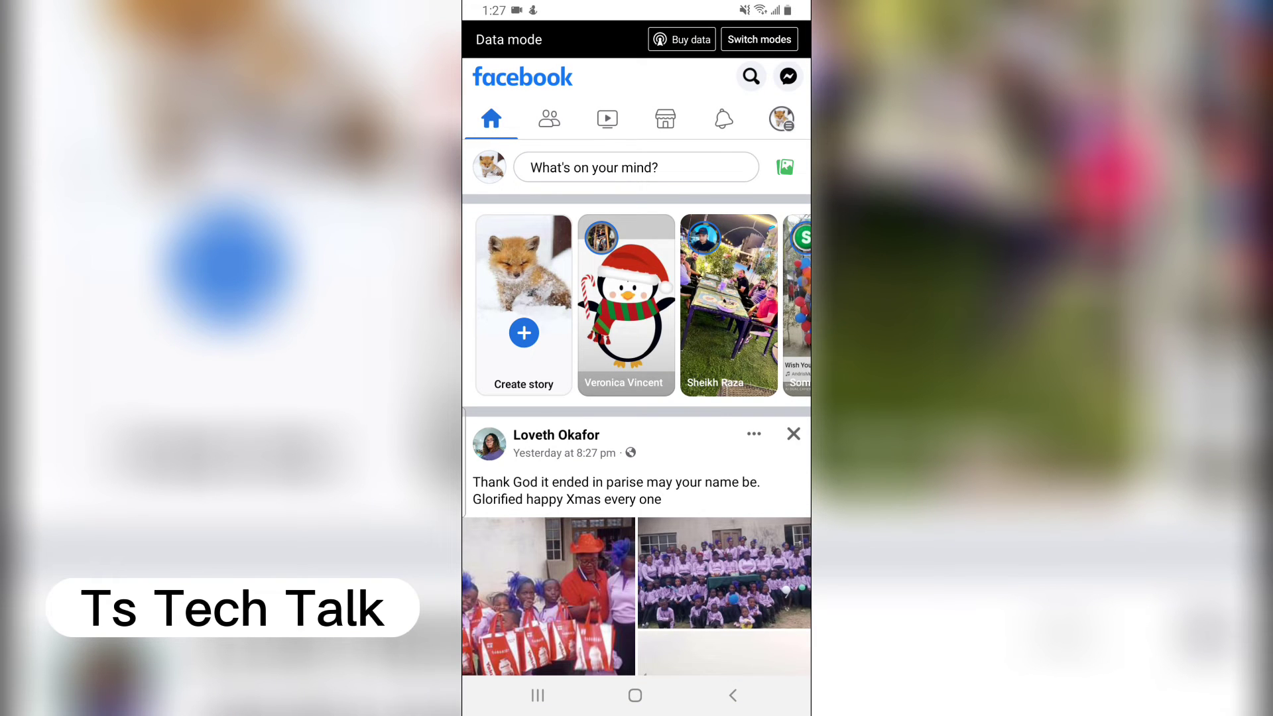
left_click(490, 167)
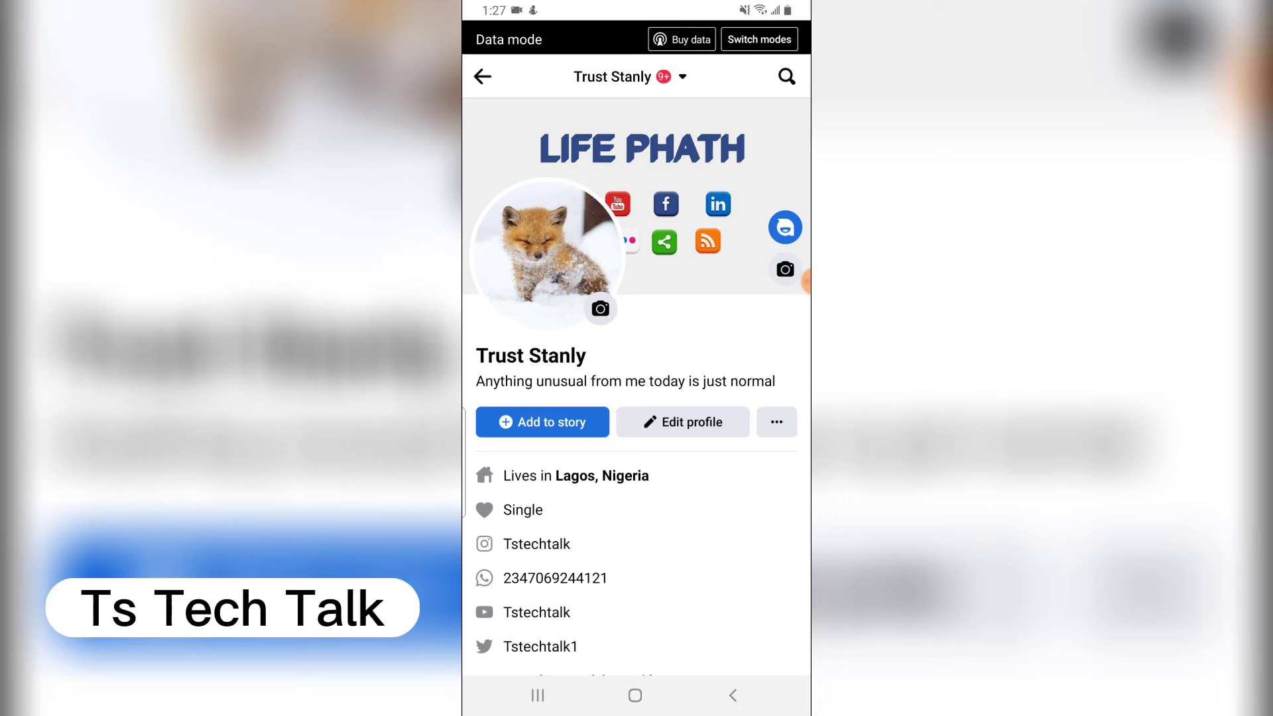
left_click(784, 270)
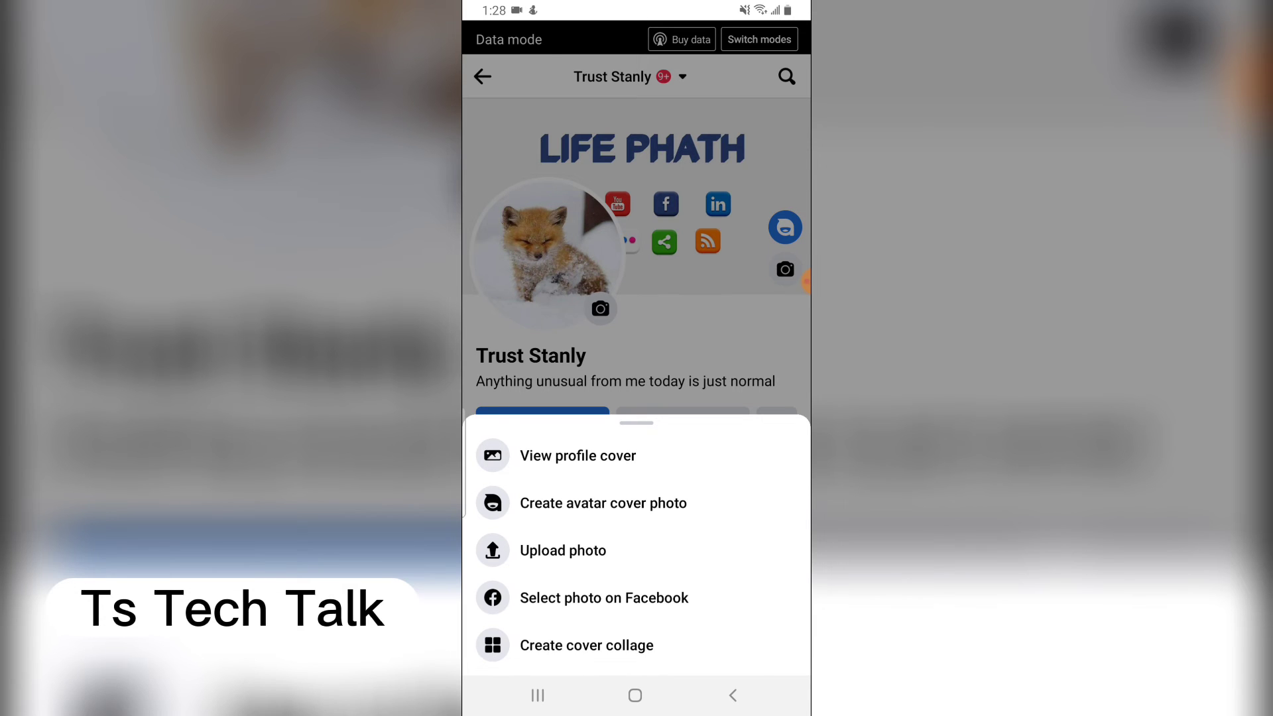
Build an avatar cover photo using the second pose and the city rooftop background
left_click(603, 502)
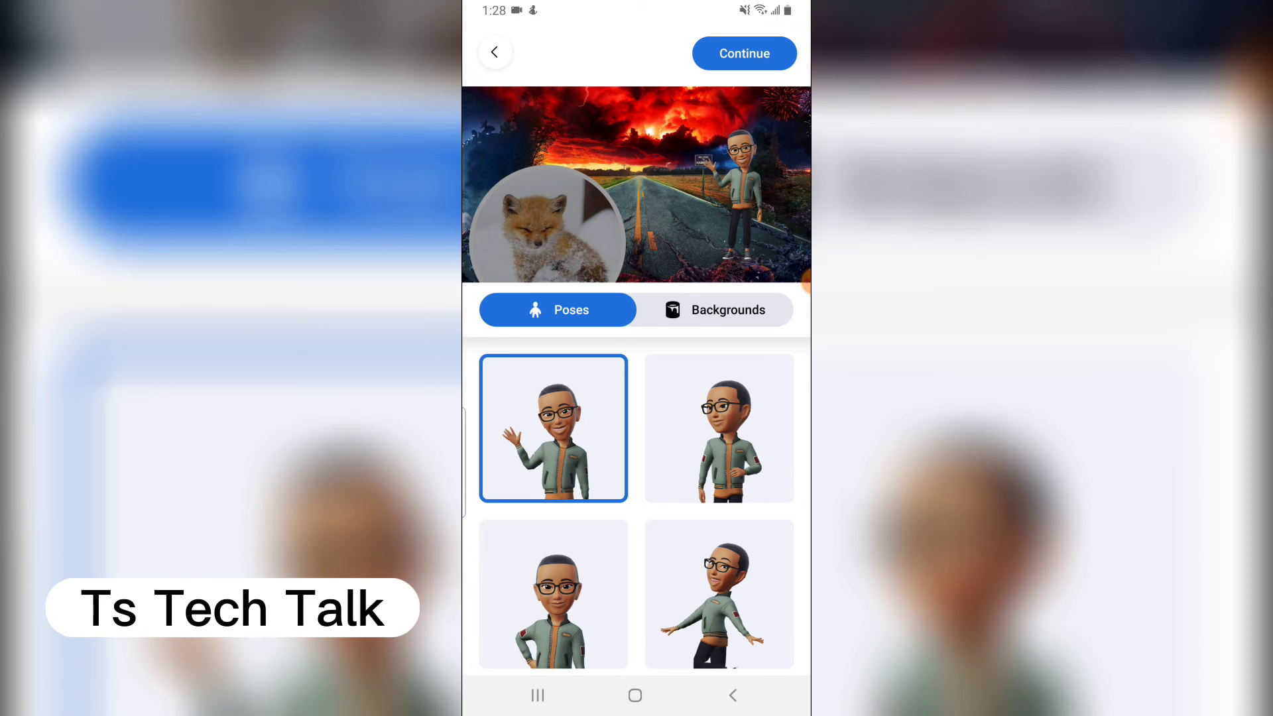
left_click(720, 429)
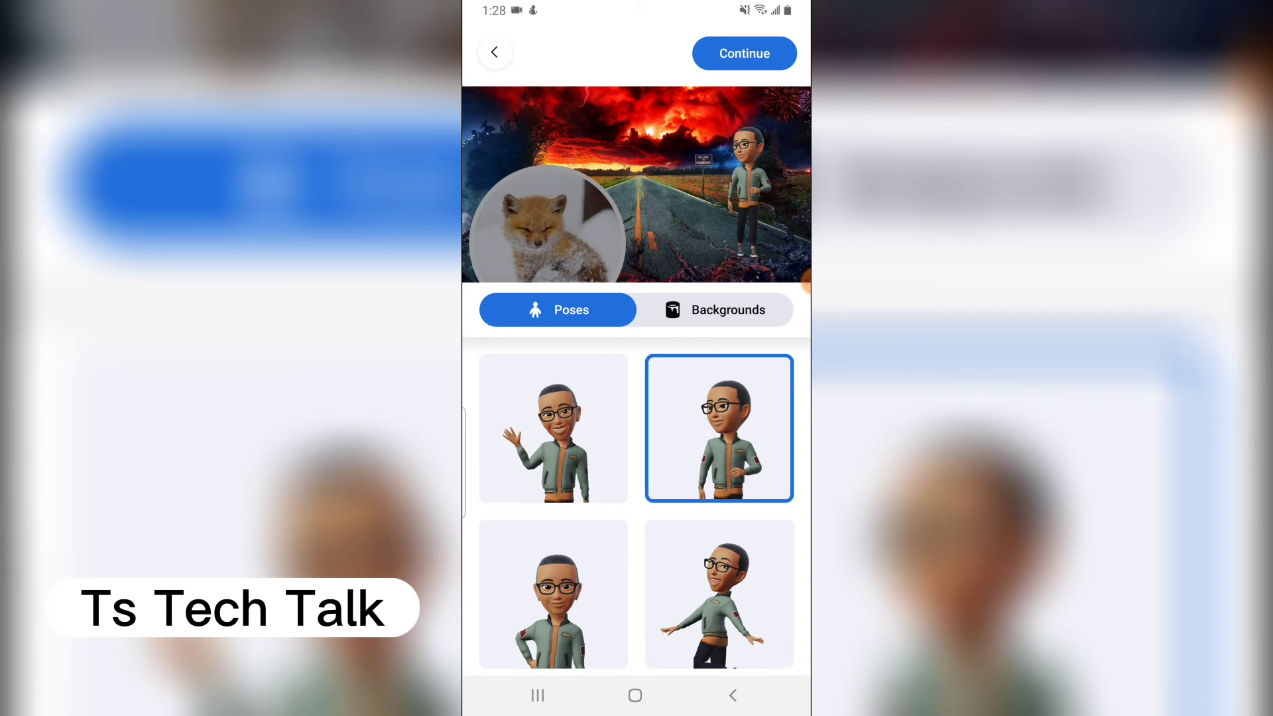
scroll(637, 507, "down", 2)
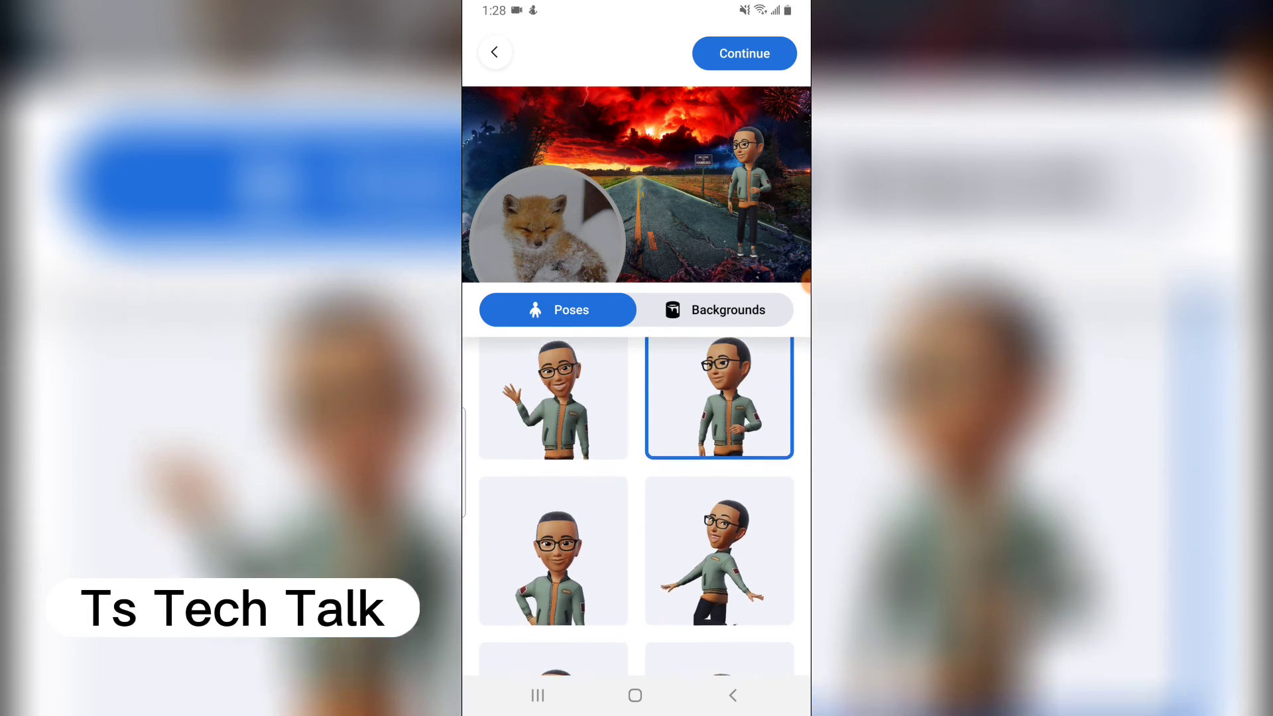
scroll(637, 507, "up", 2)
left_click(715, 310)
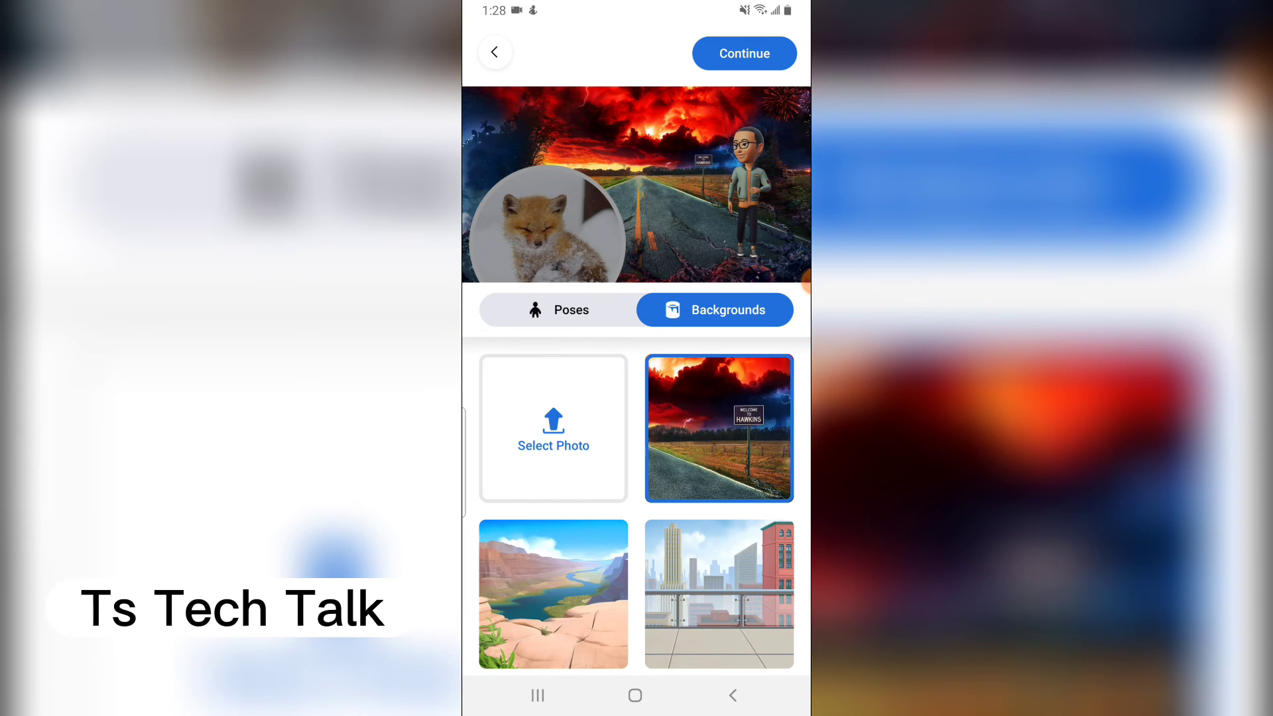
left_click(554, 595)
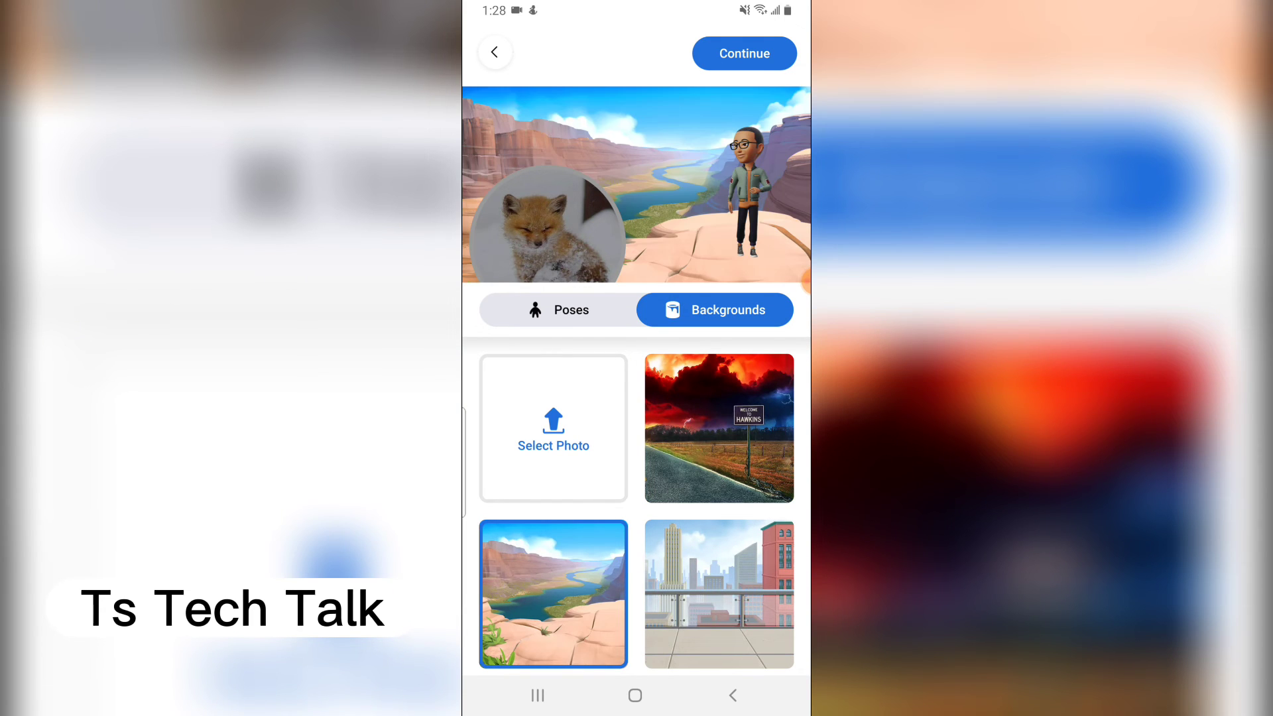
scroll(637, 508, "down", 1)
left_click(719, 543)
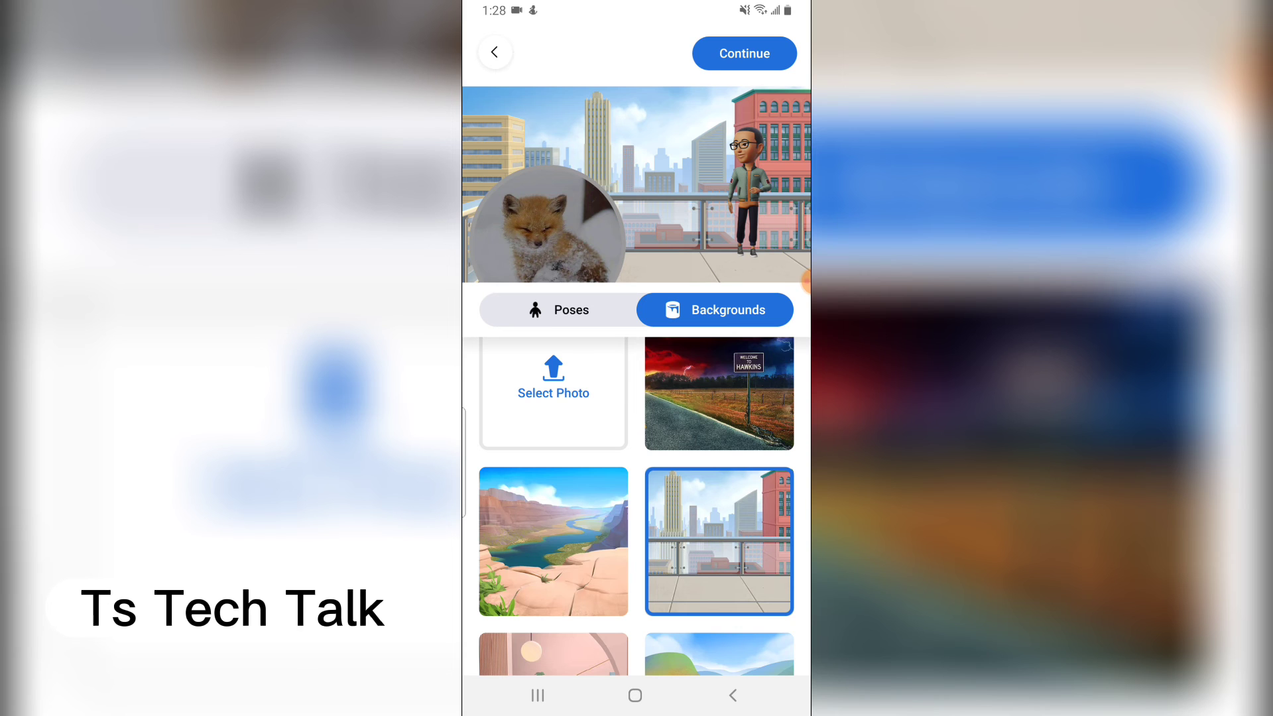
scroll(637, 507, "down", 5)
scroll(637, 507, "down", 3)
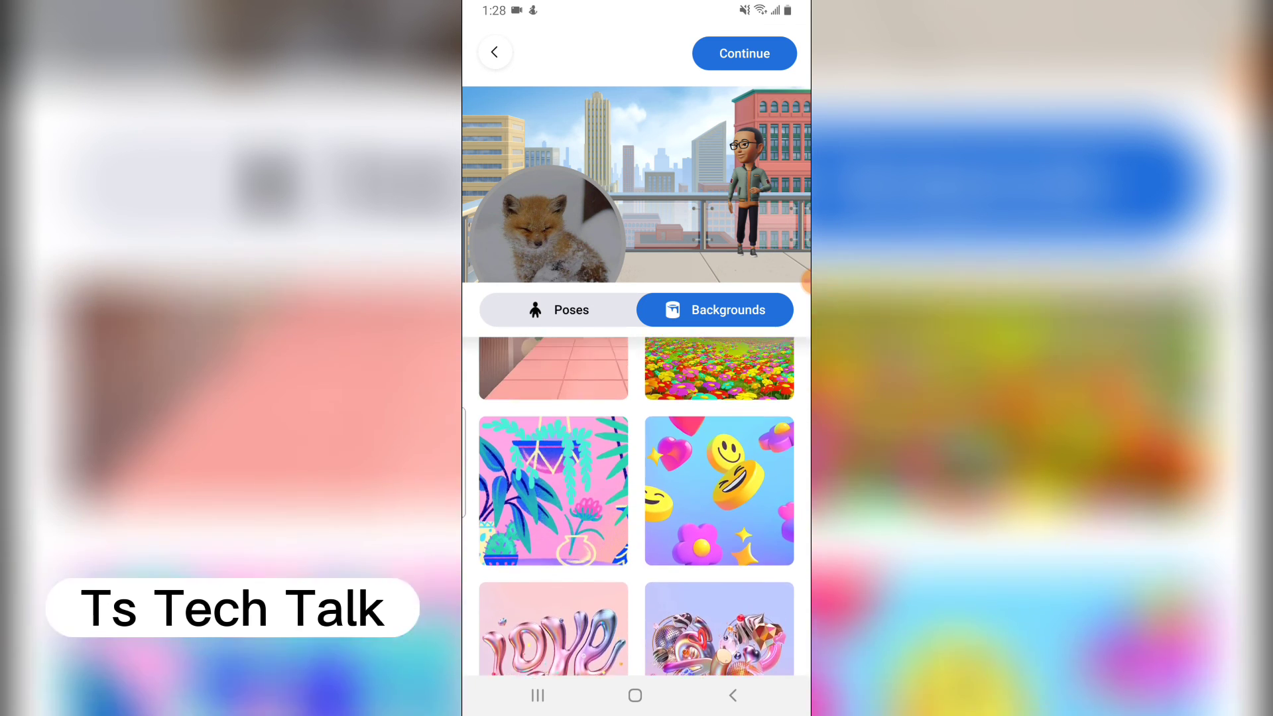
scroll(637, 498, "up", 1)
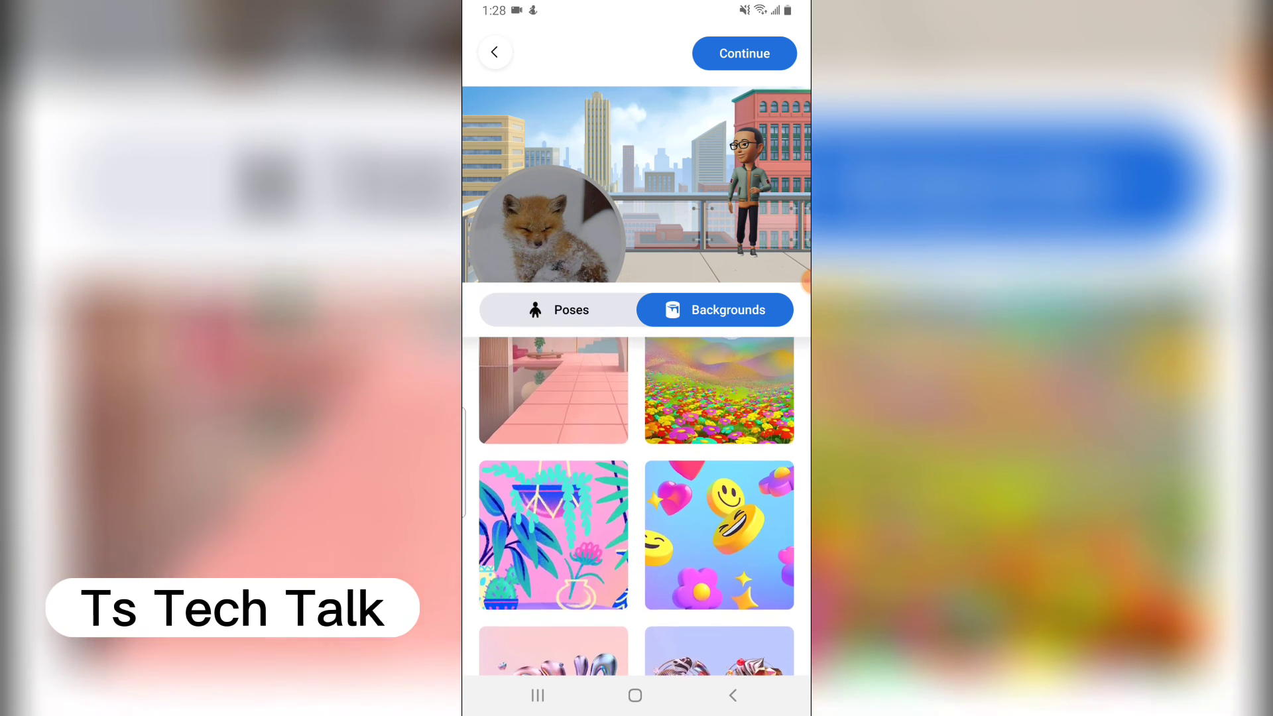
scroll(637, 508, "down", 5)
scroll(637, 508, "up", 8)
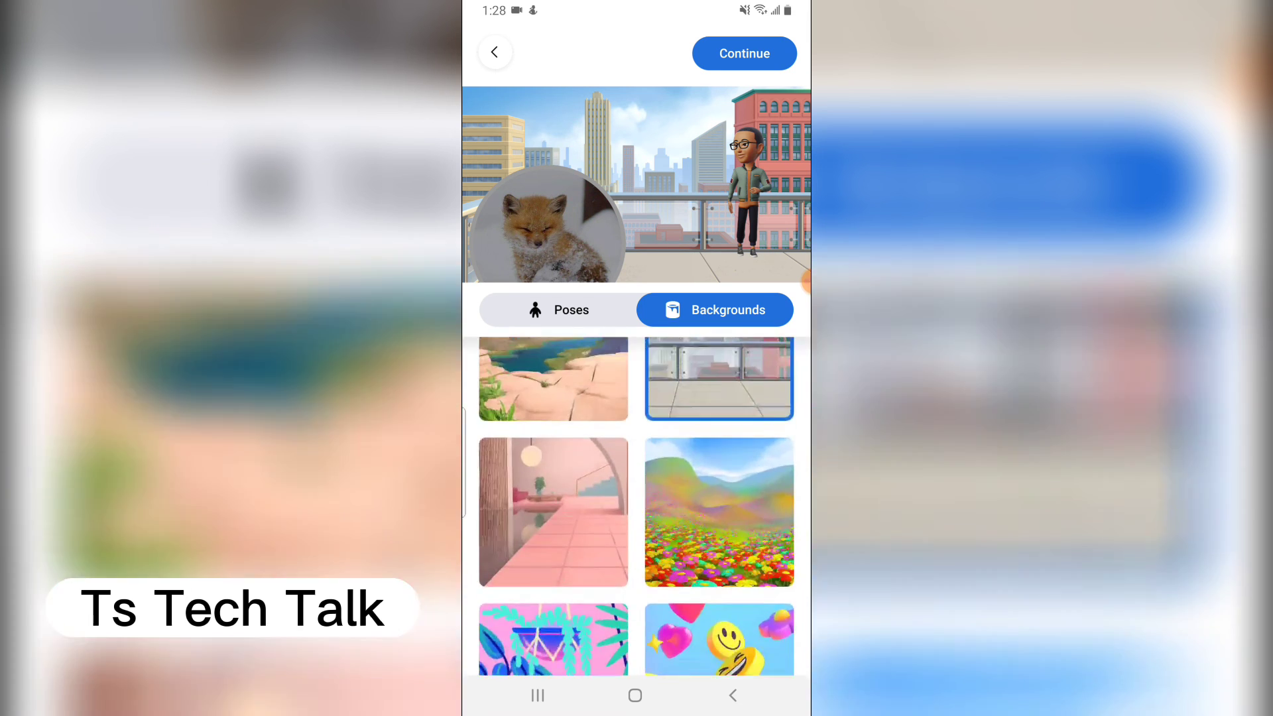
scroll(638, 508, "up", 3)
left_click(745, 53)
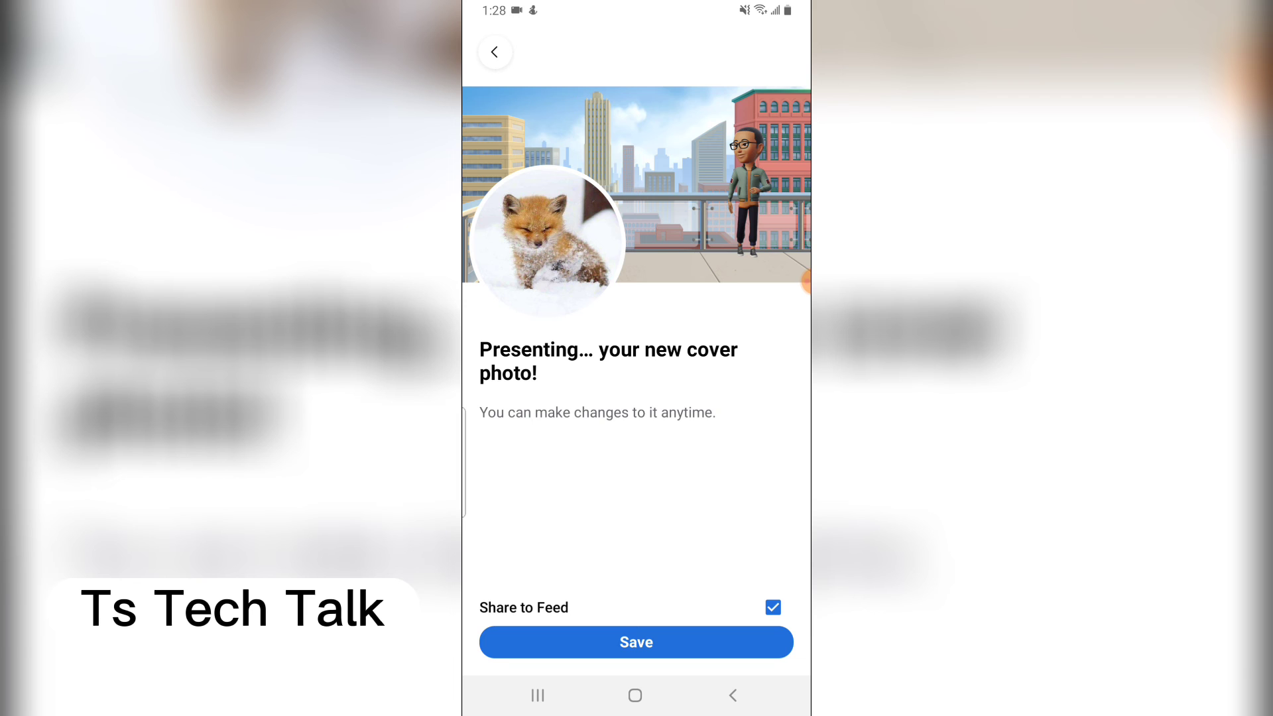
left_click(636, 642)
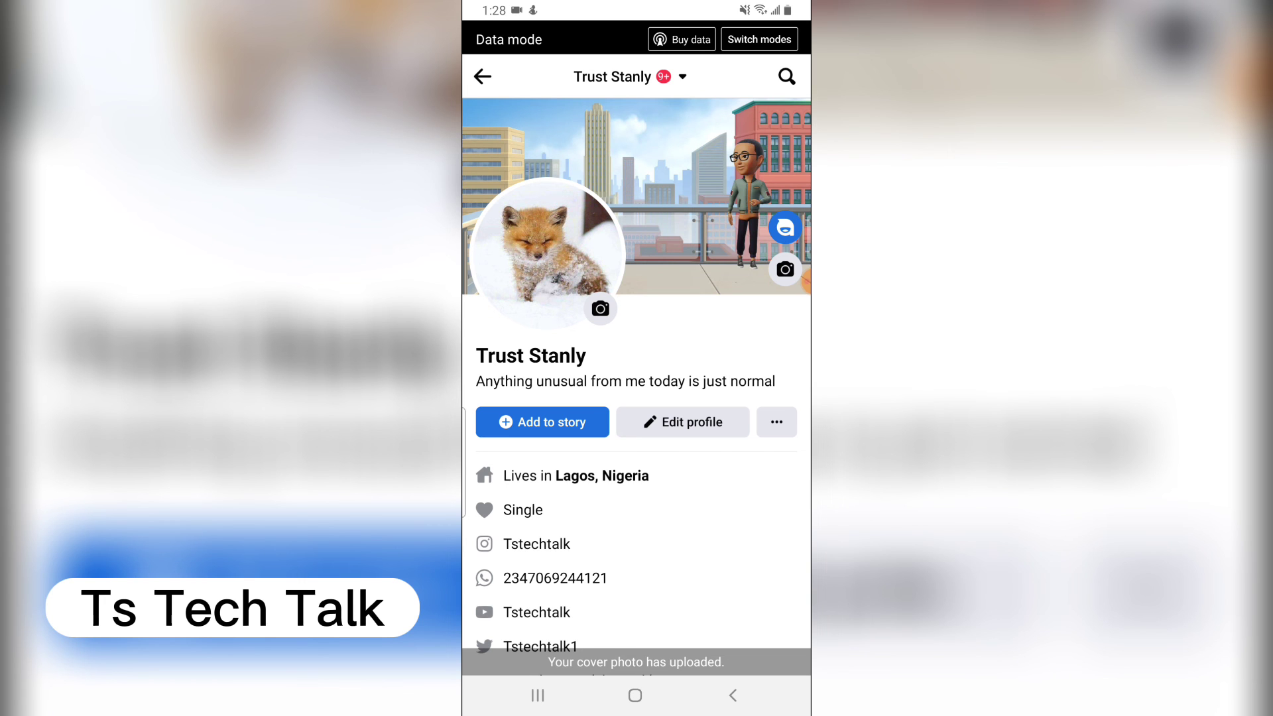
left_click(785, 269)
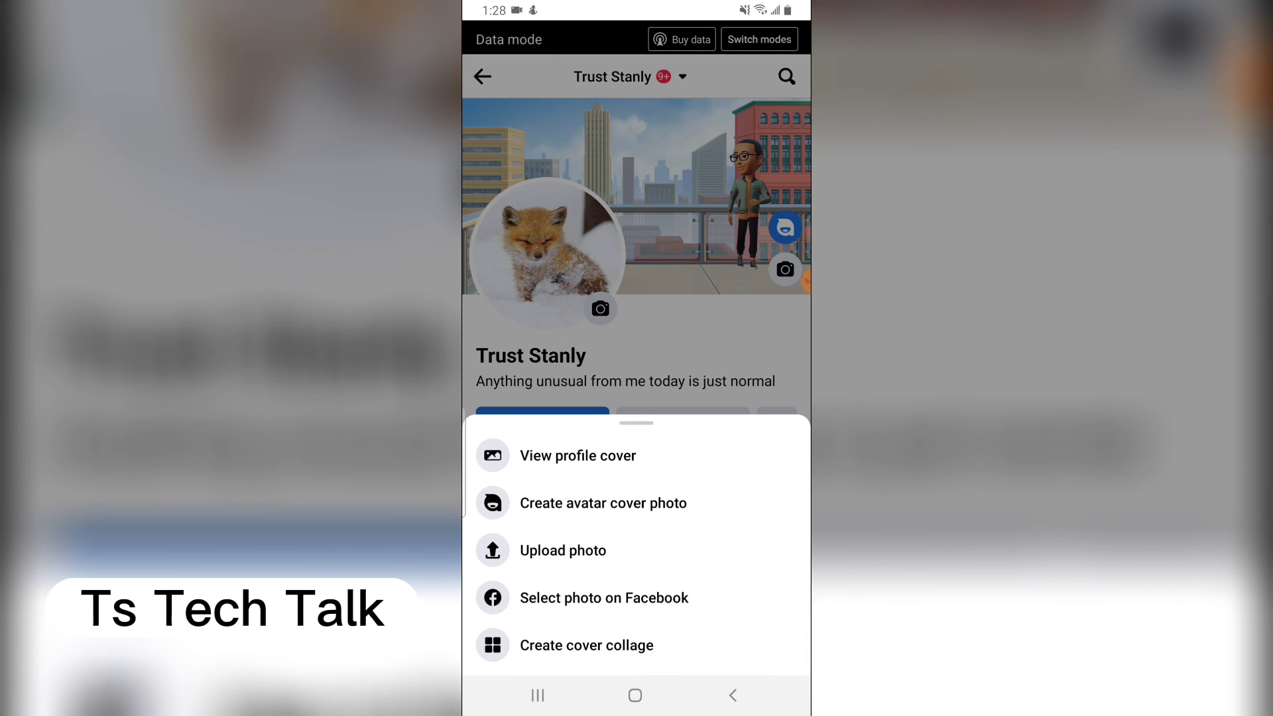
left_click(578, 455)
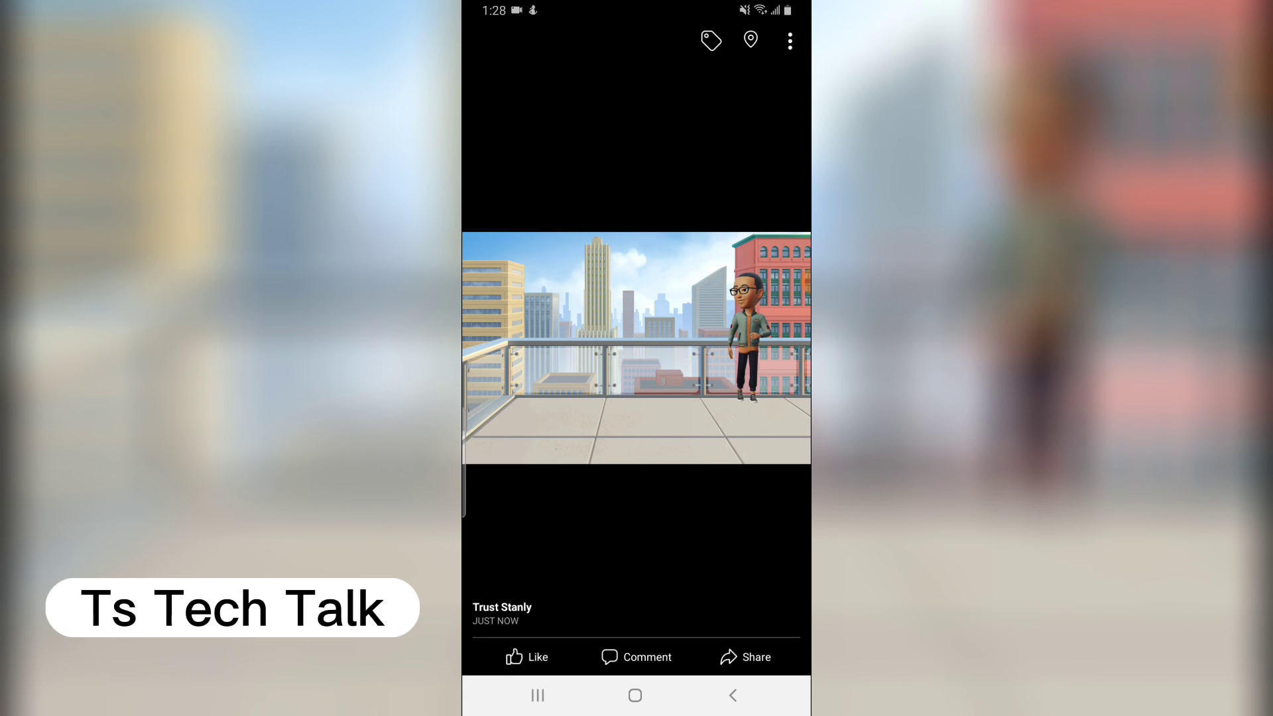
left_click(732, 696)
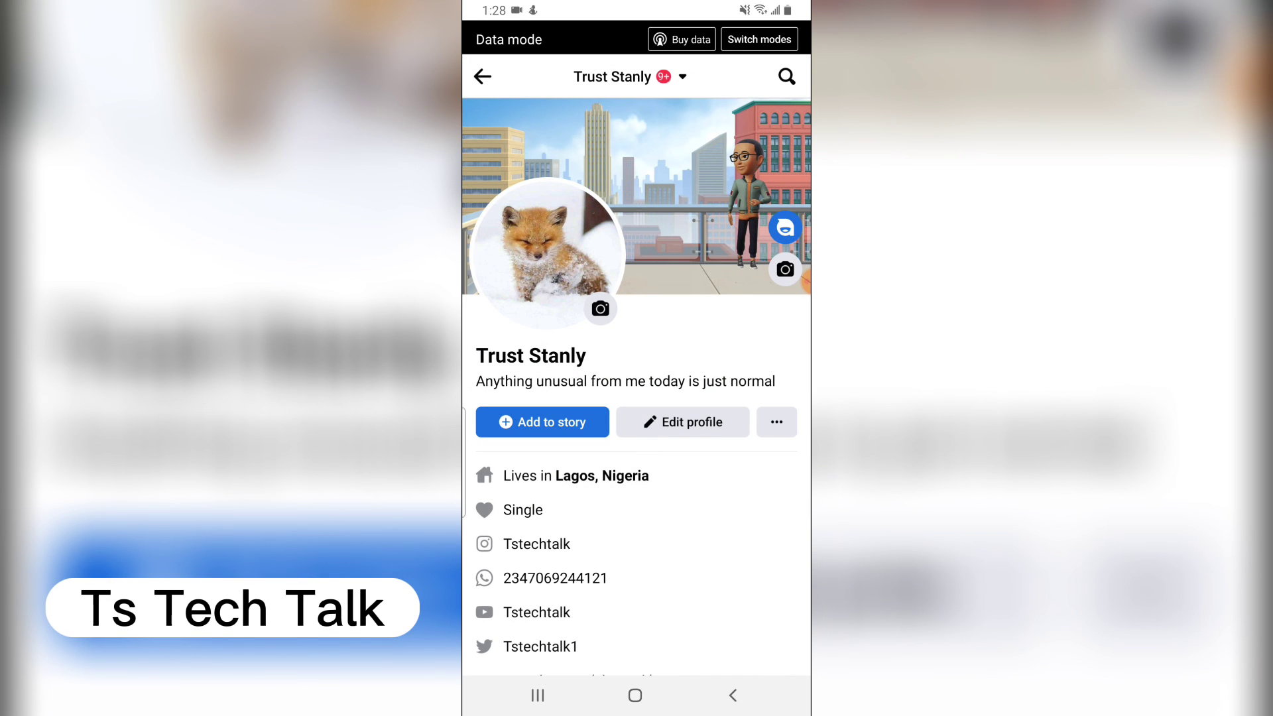